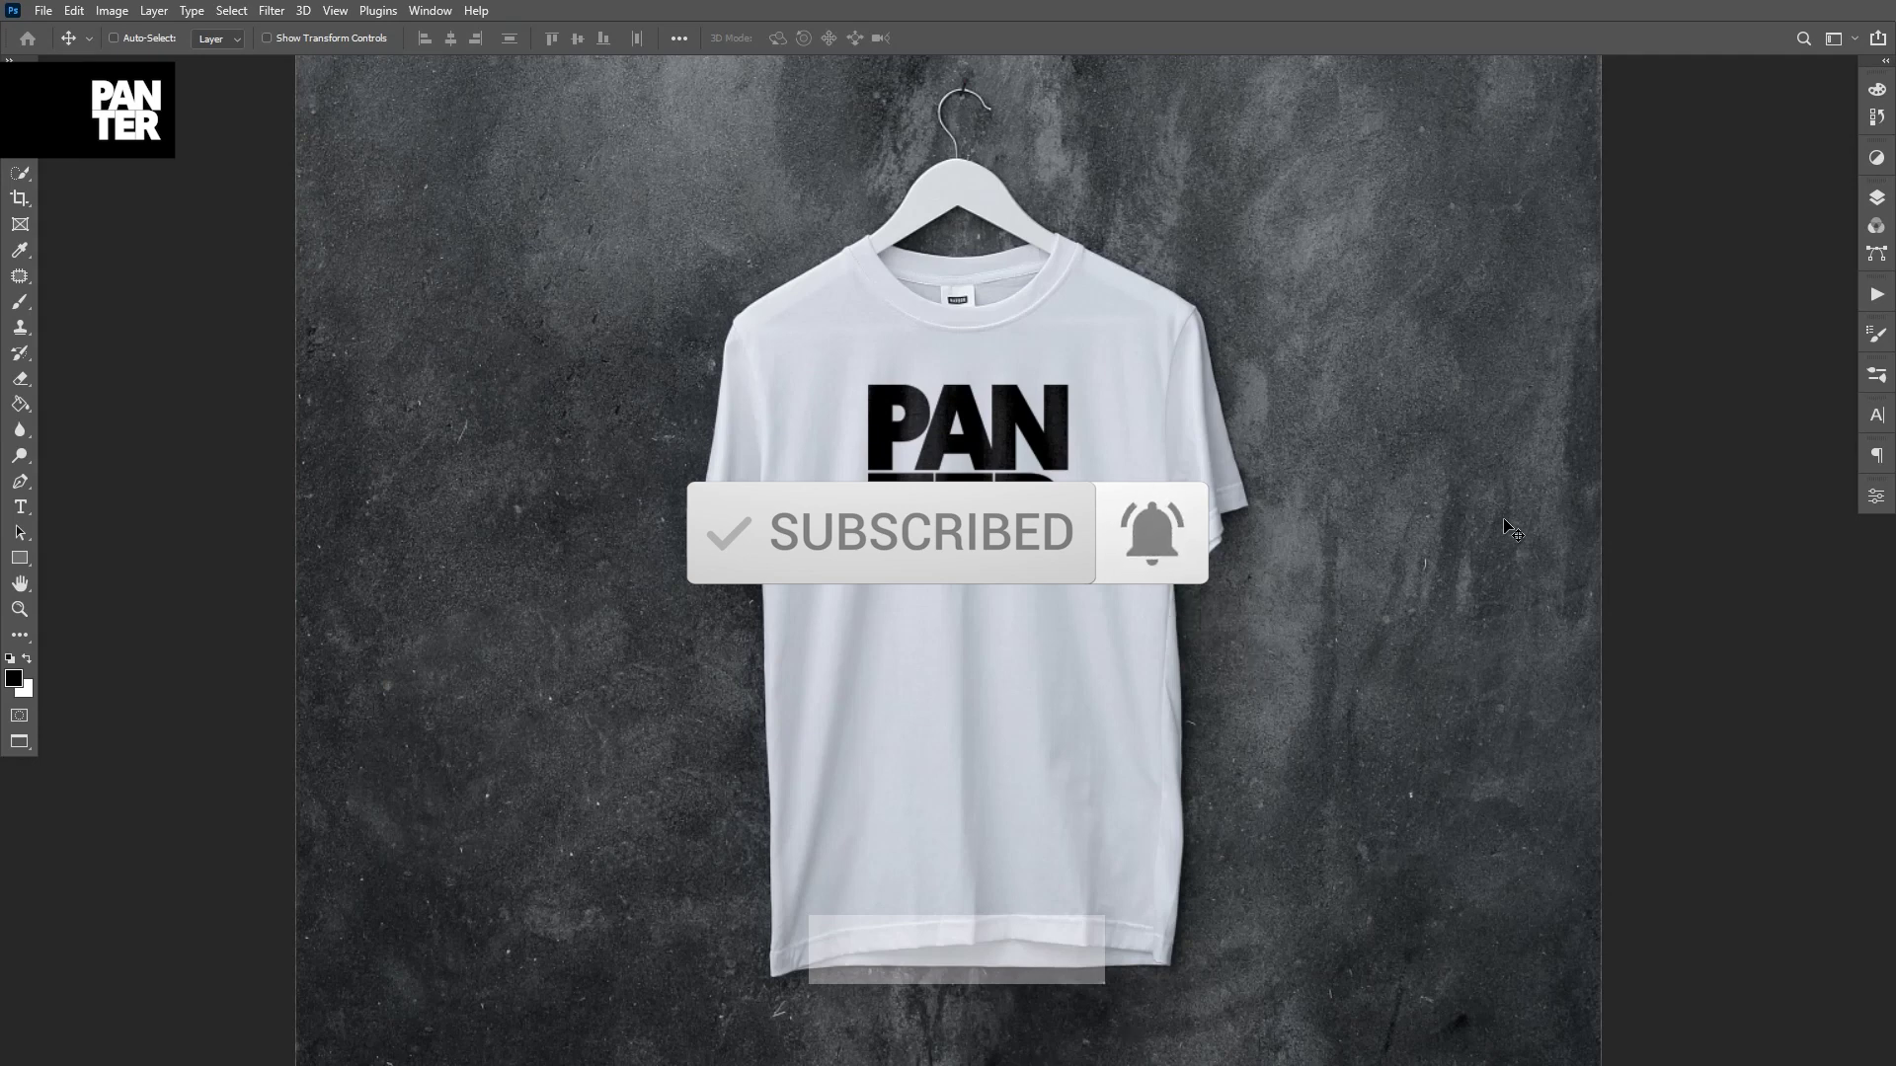
# Step: Pan and zoom around the shirt mockup to inspect the PANTER print up close
pyautogui.press('space')
pyautogui.moveTo(1328, 608); pyautogui.dragTo(1252, 642)
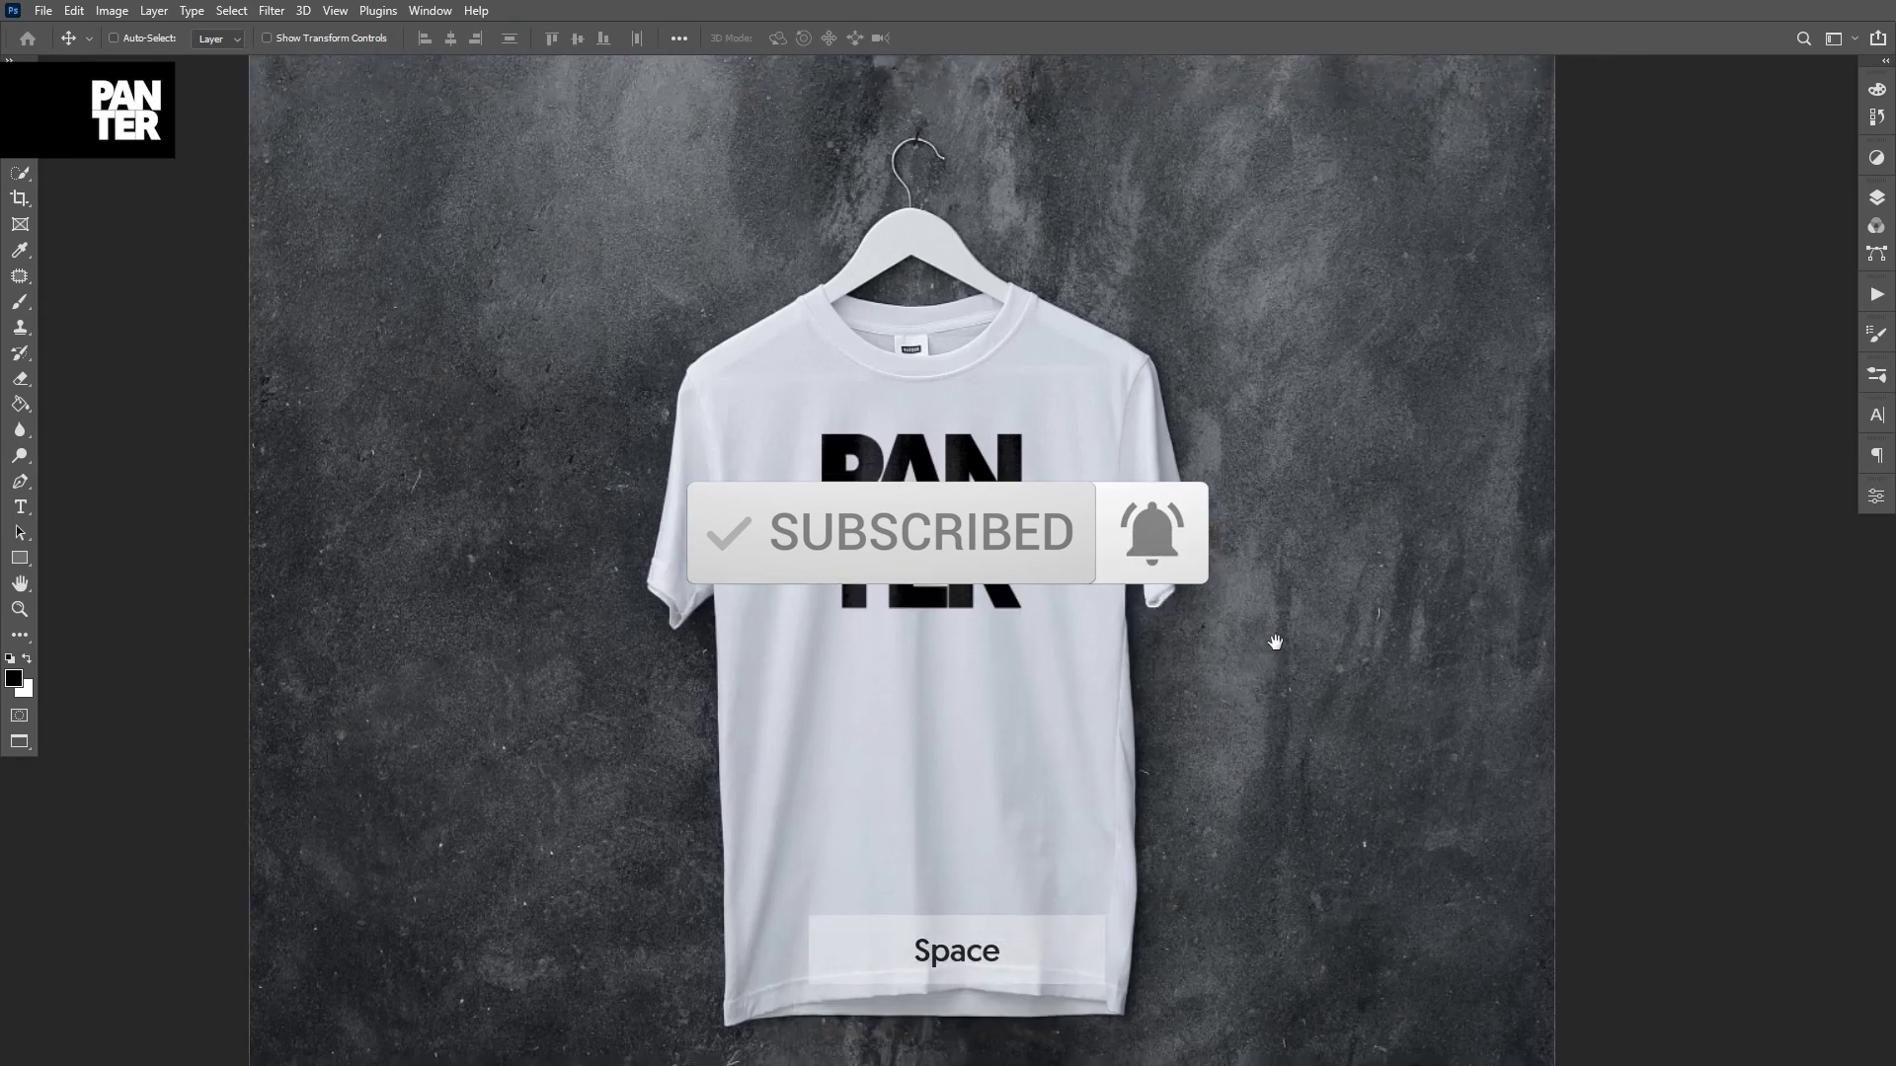
pyautogui.scroll(1, 985, 474)
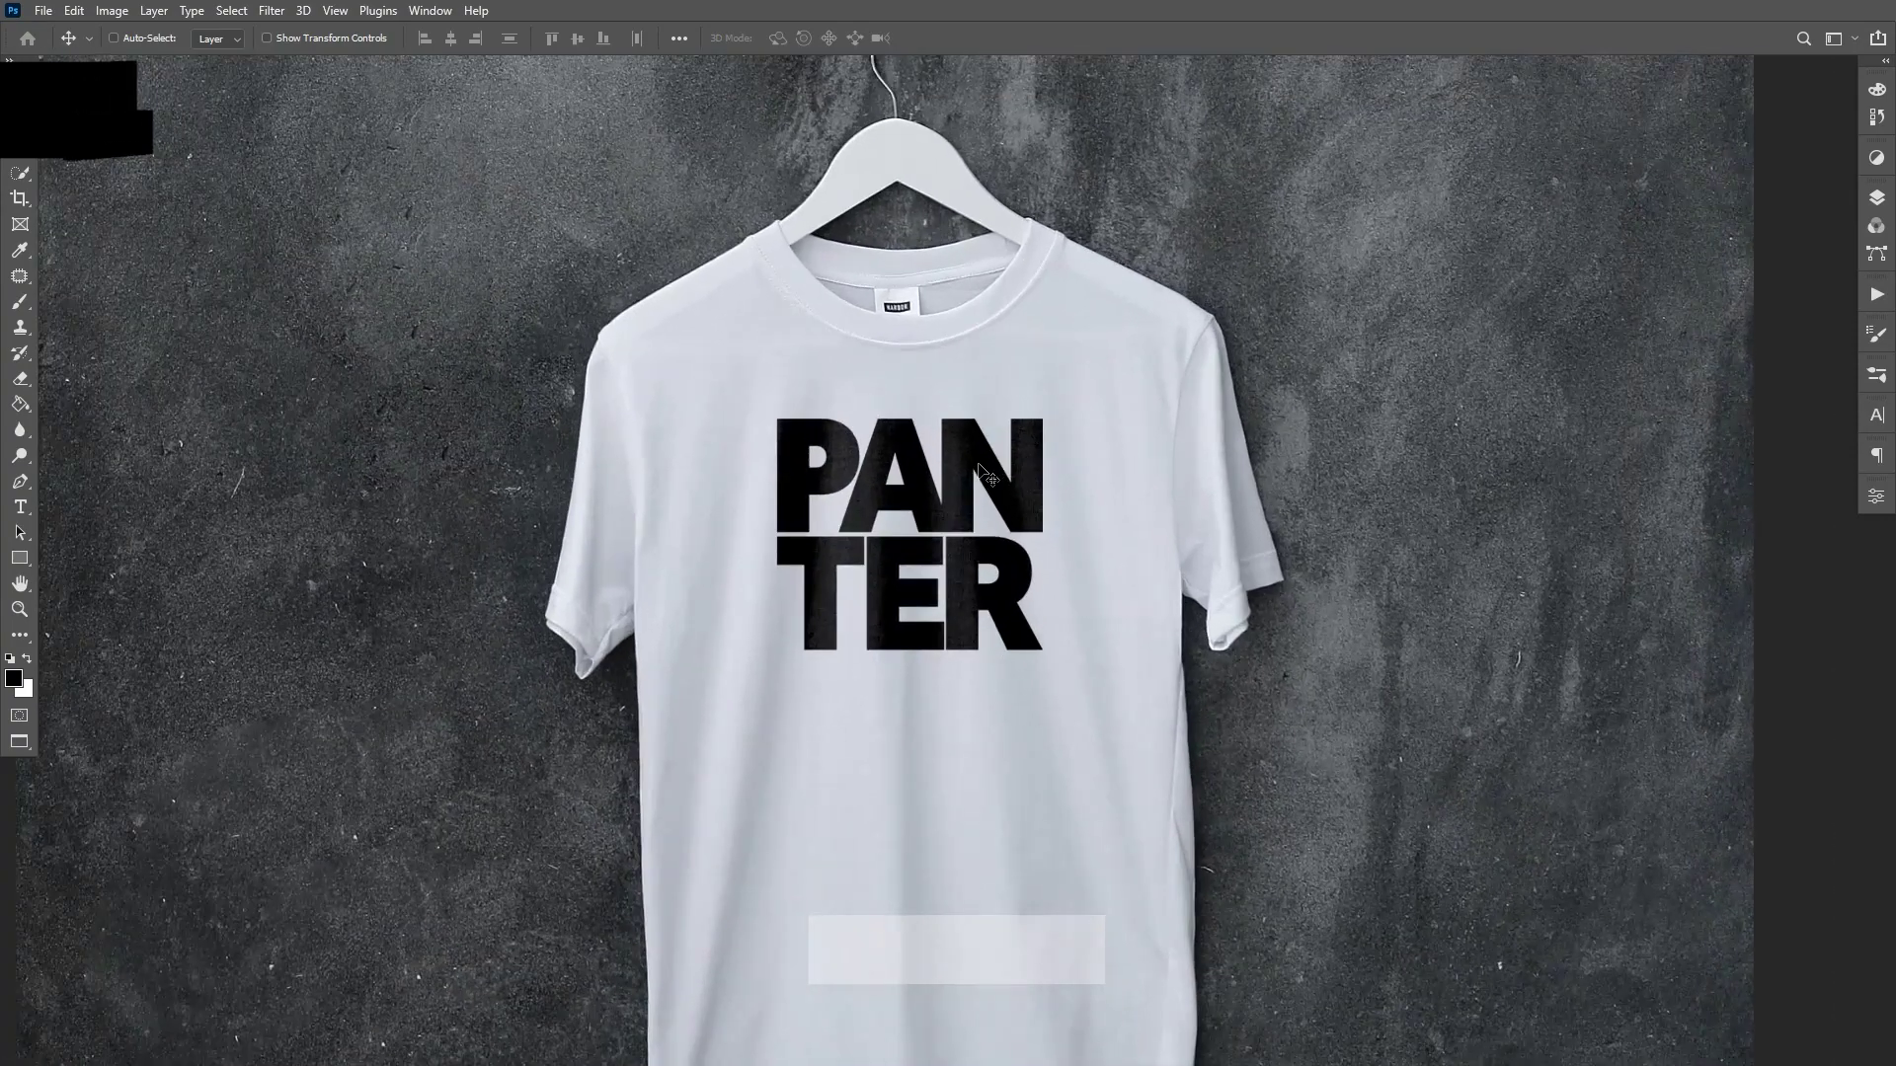
pyautogui.scroll(2, 768, 545)
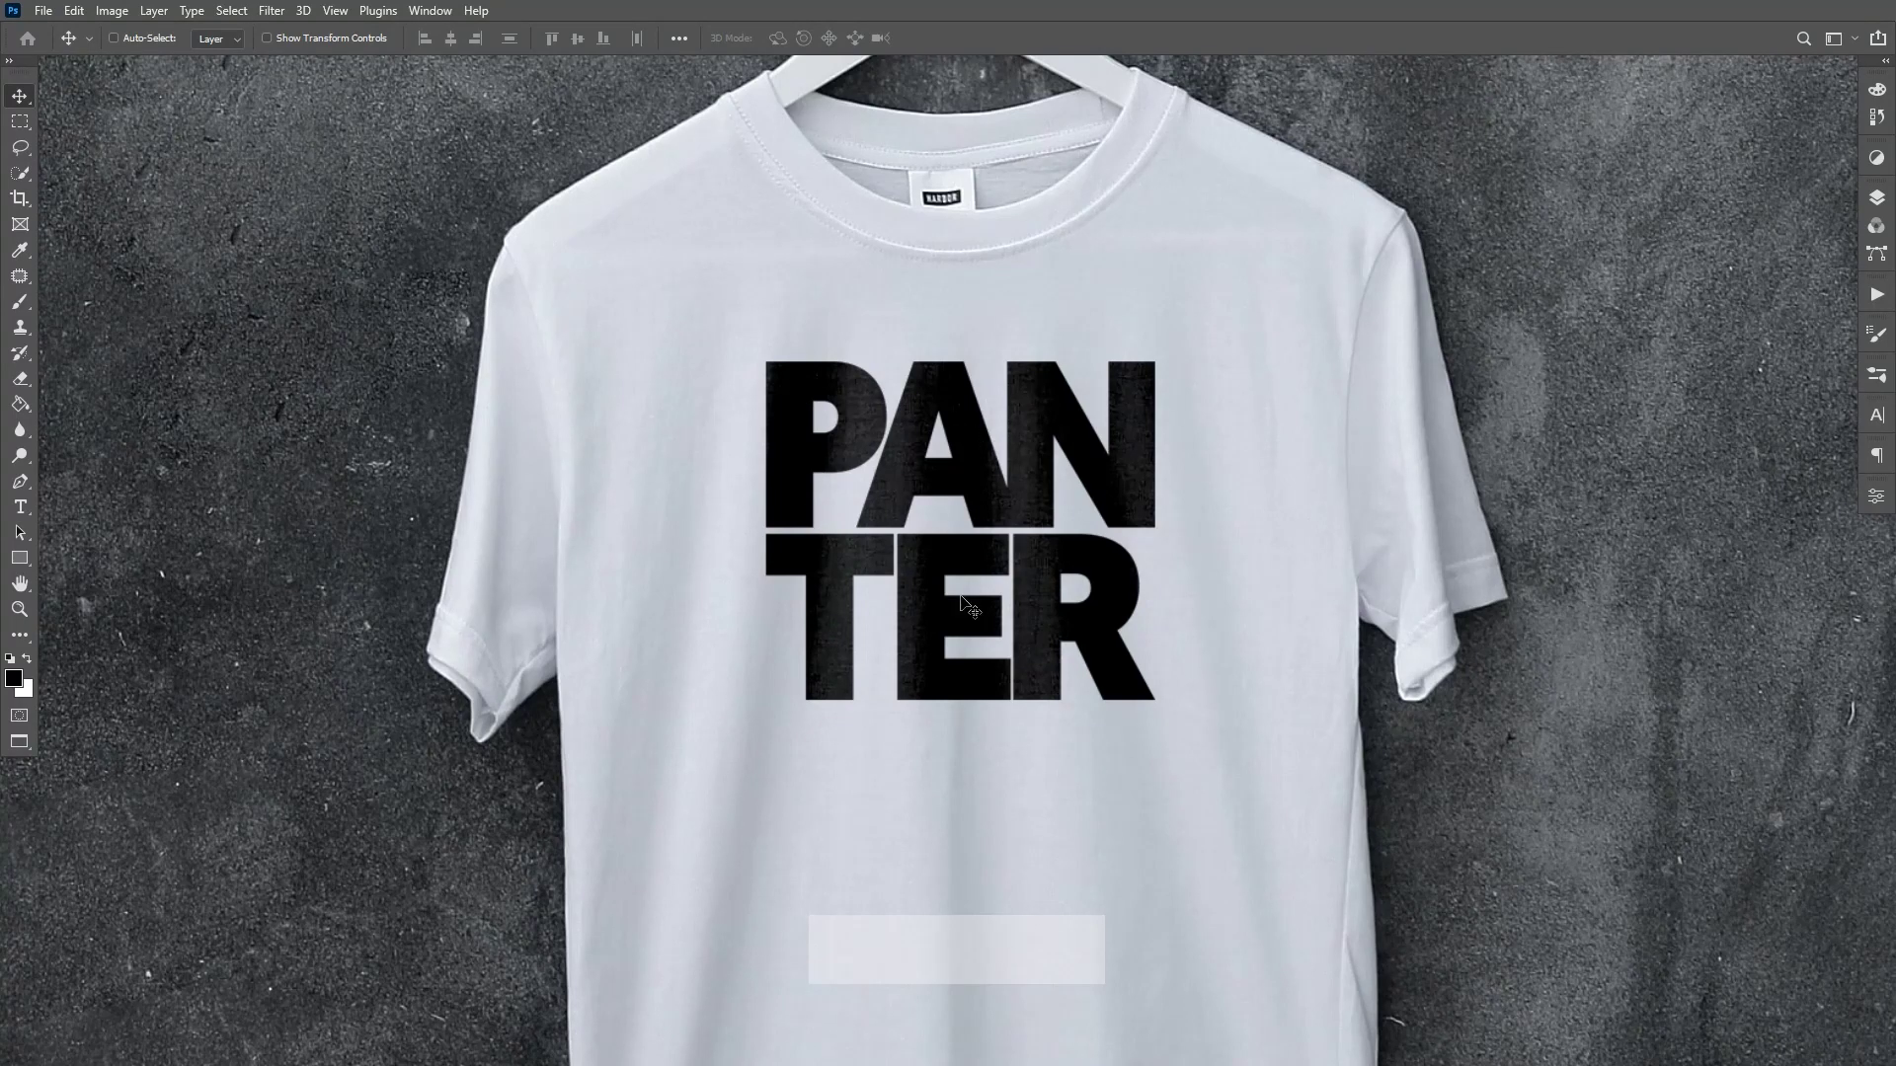
pyautogui.scroll(-1, 970, 681)
pyautogui.press('space')
pyautogui.moveTo(1045, 715); pyautogui.dragTo(1093, 524)
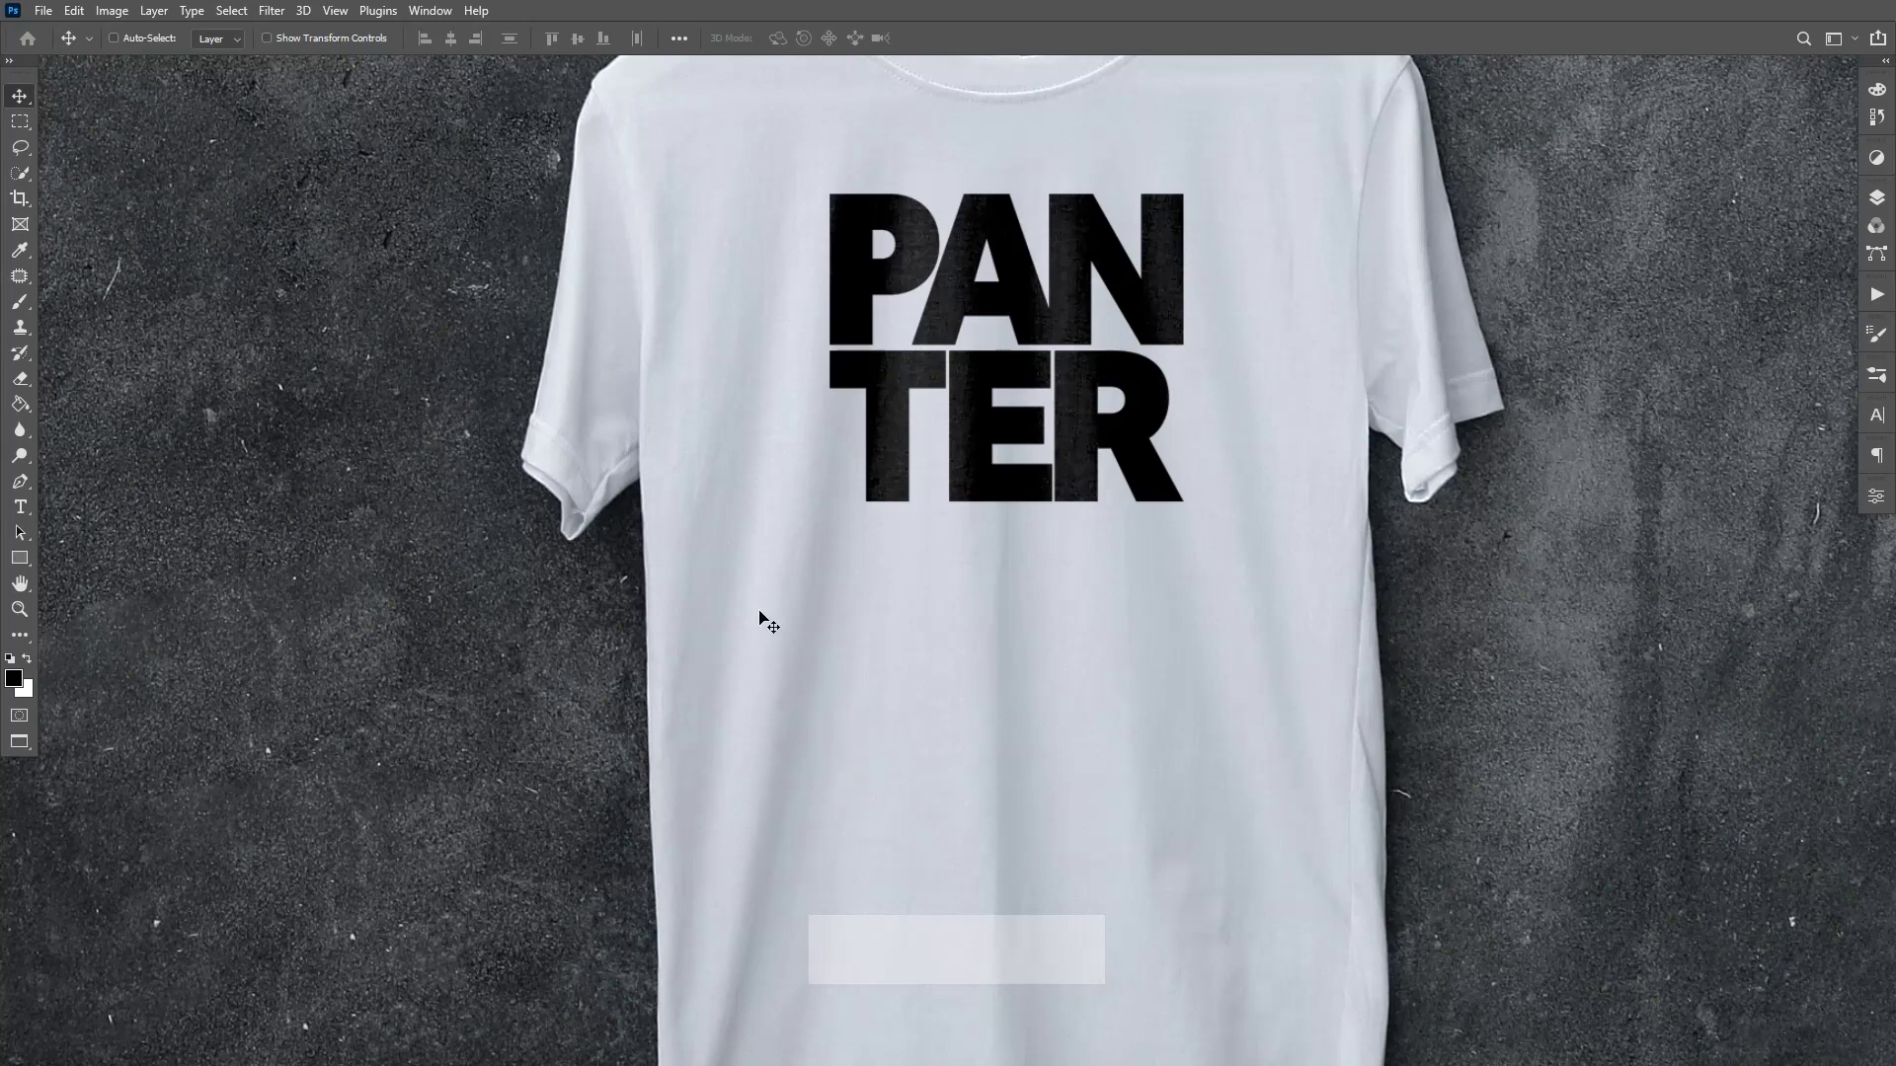
pyautogui.press('space')
pyautogui.moveTo(807, 821); pyautogui.dragTo(804, 645)
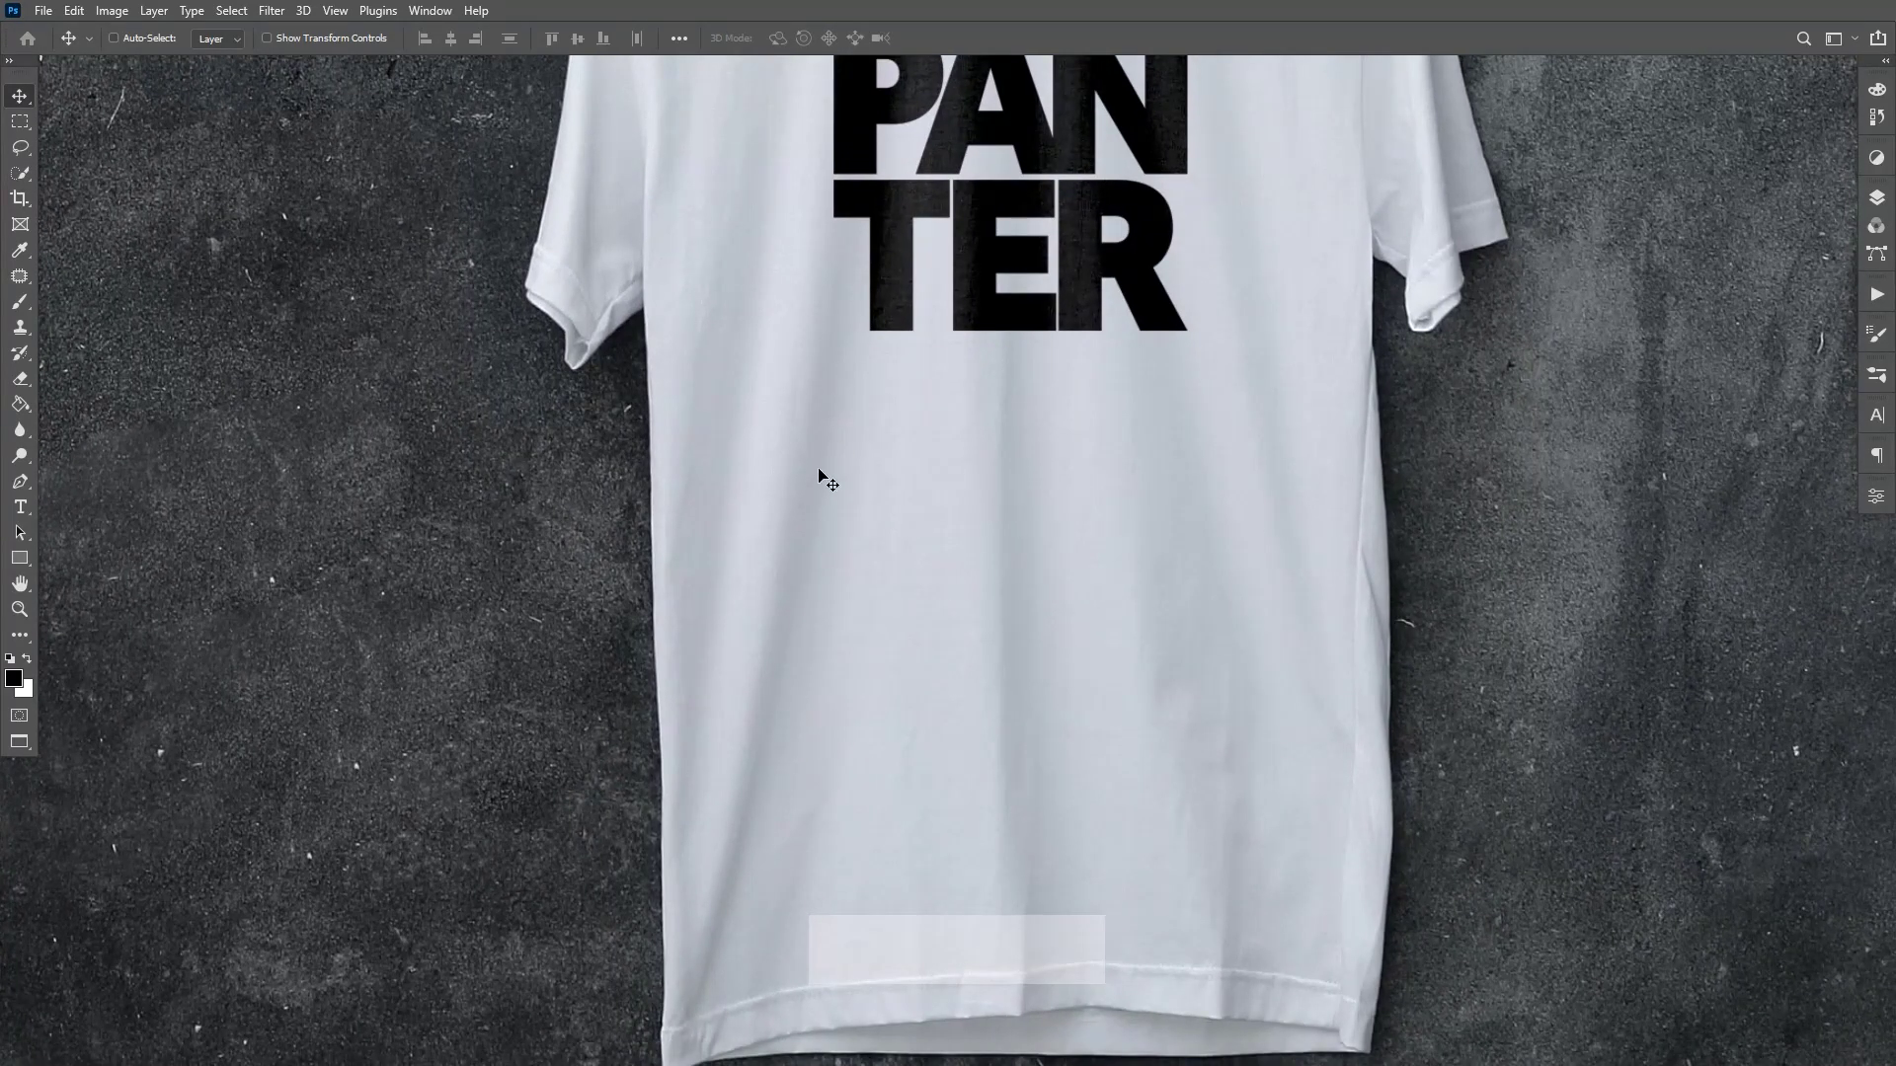
pyautogui.press('space')
pyautogui.moveTo(1039, 356); pyautogui.dragTo(1019, 621)
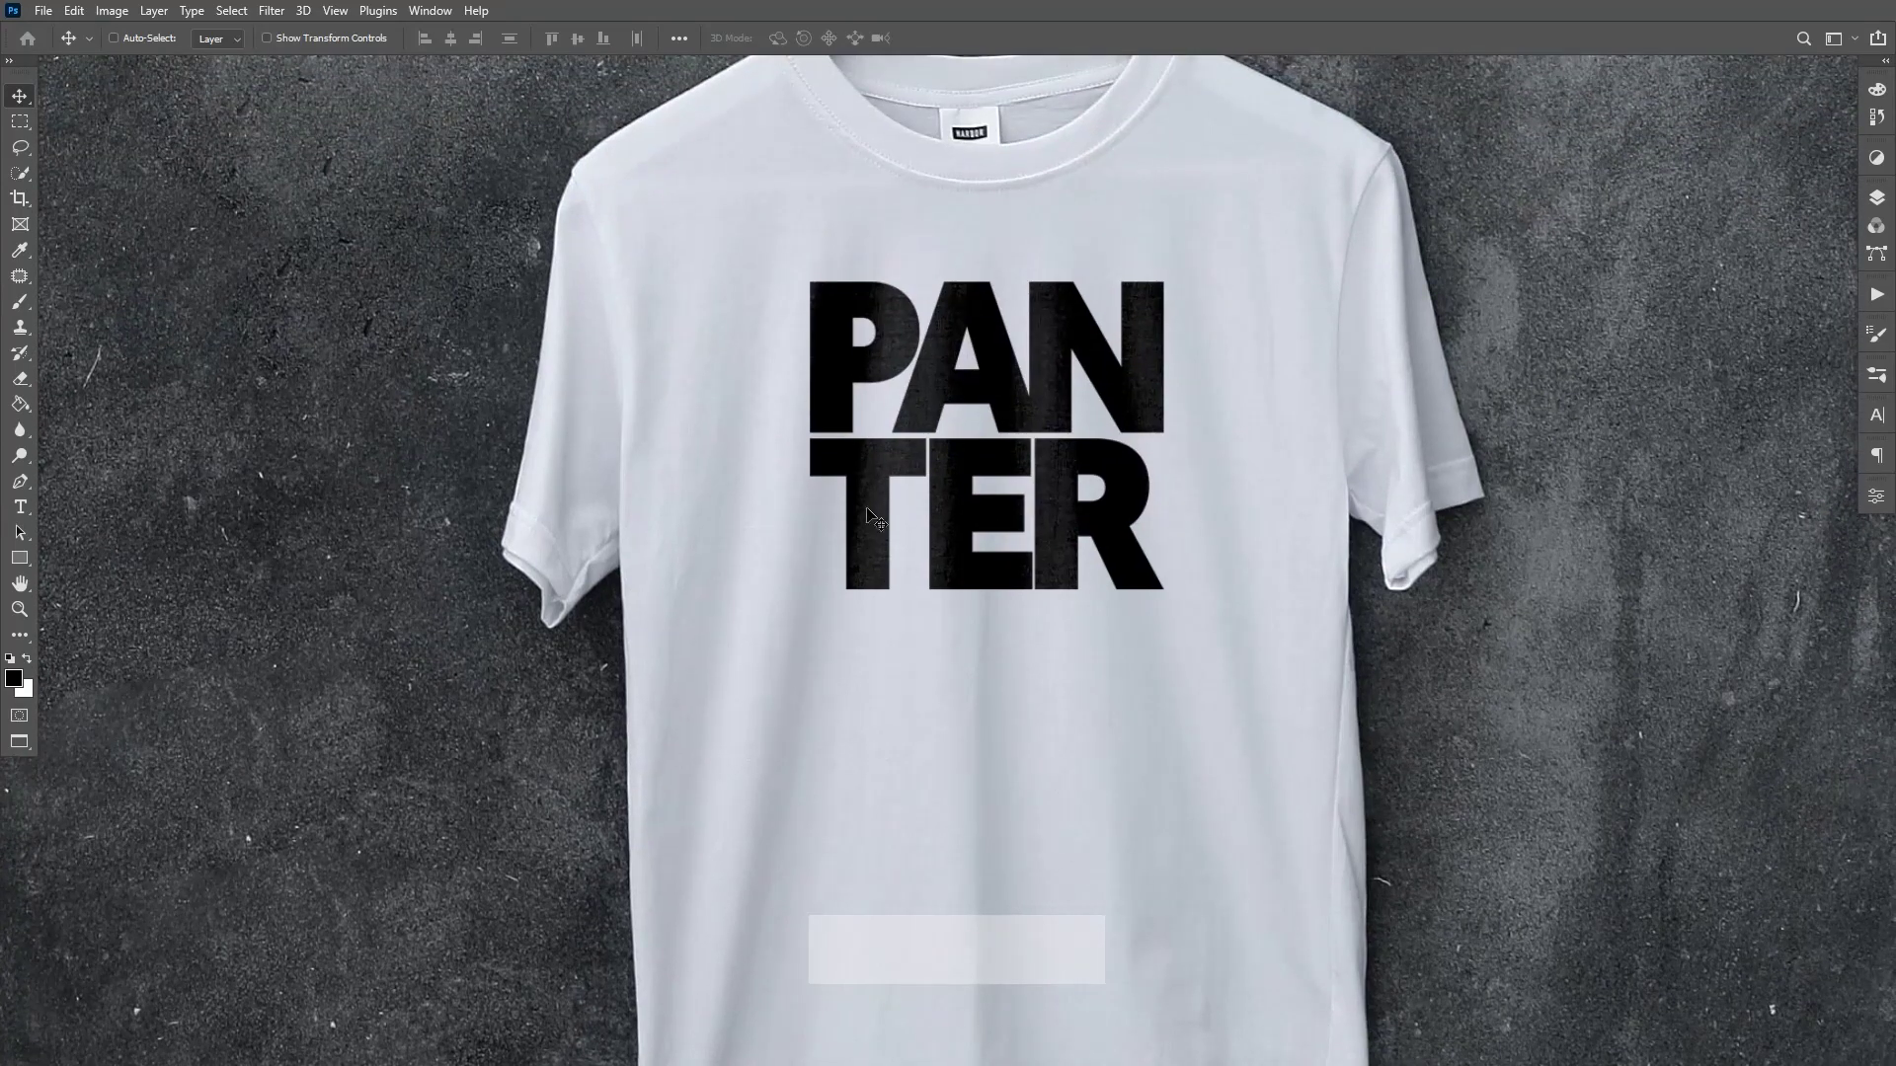
# Step: Recentre the shirt in view and bring up the Layers panel
pyautogui.scroll(-1, 1182, 566)
pyautogui.press('space')
pyautogui.scroll(-3, 1181, 567)
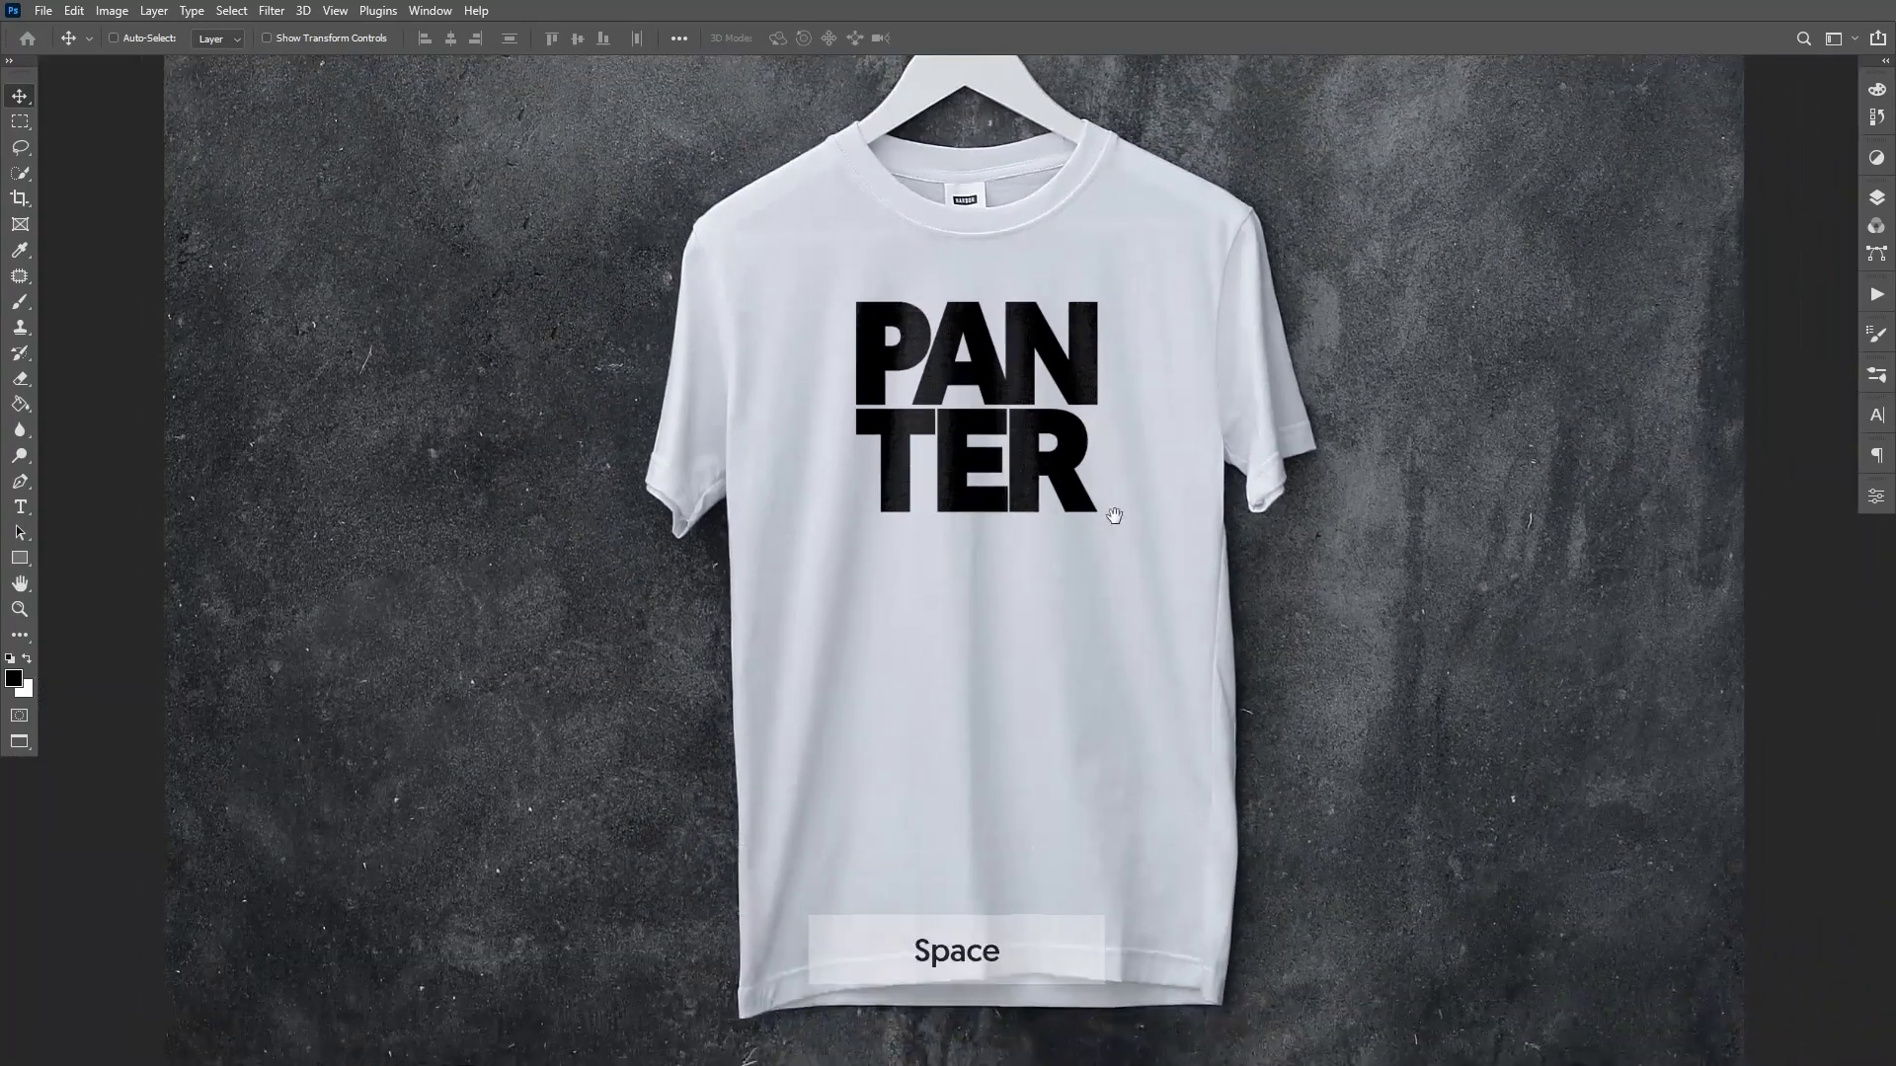
pyautogui.scroll(-1, 1112, 537)
pyautogui.scroll(2, 1113, 537)
pyautogui.press('space')
pyautogui.moveTo(1113, 537); pyautogui.dragTo(1037, 431)
pyautogui.scroll(1, 918, 326)
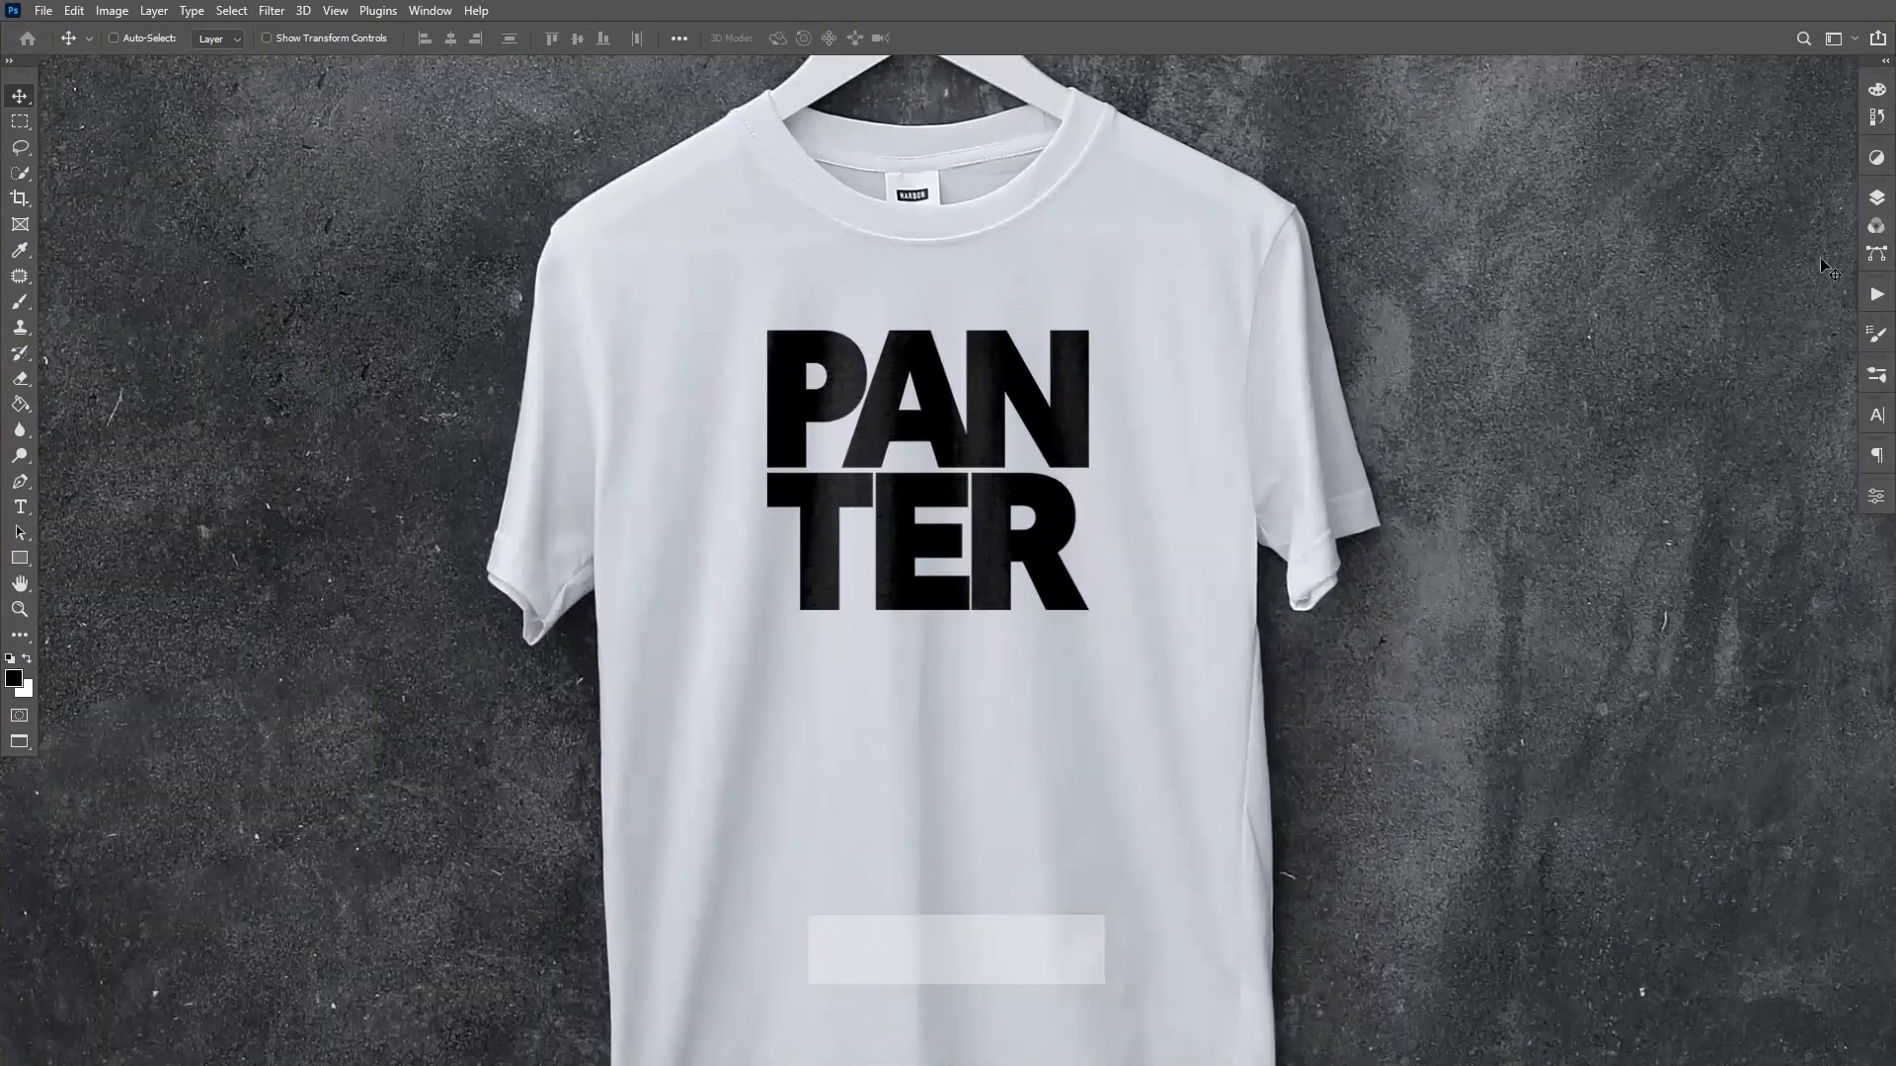
pyautogui.click(1876, 197)
# Step: Delete both old logo layers, Layer 1 and Layer 1 copy, and collapse the Layers panel
pyautogui.keyDown('shift'); pyautogui.click(1742, 362); pyautogui.keyUp('shift')
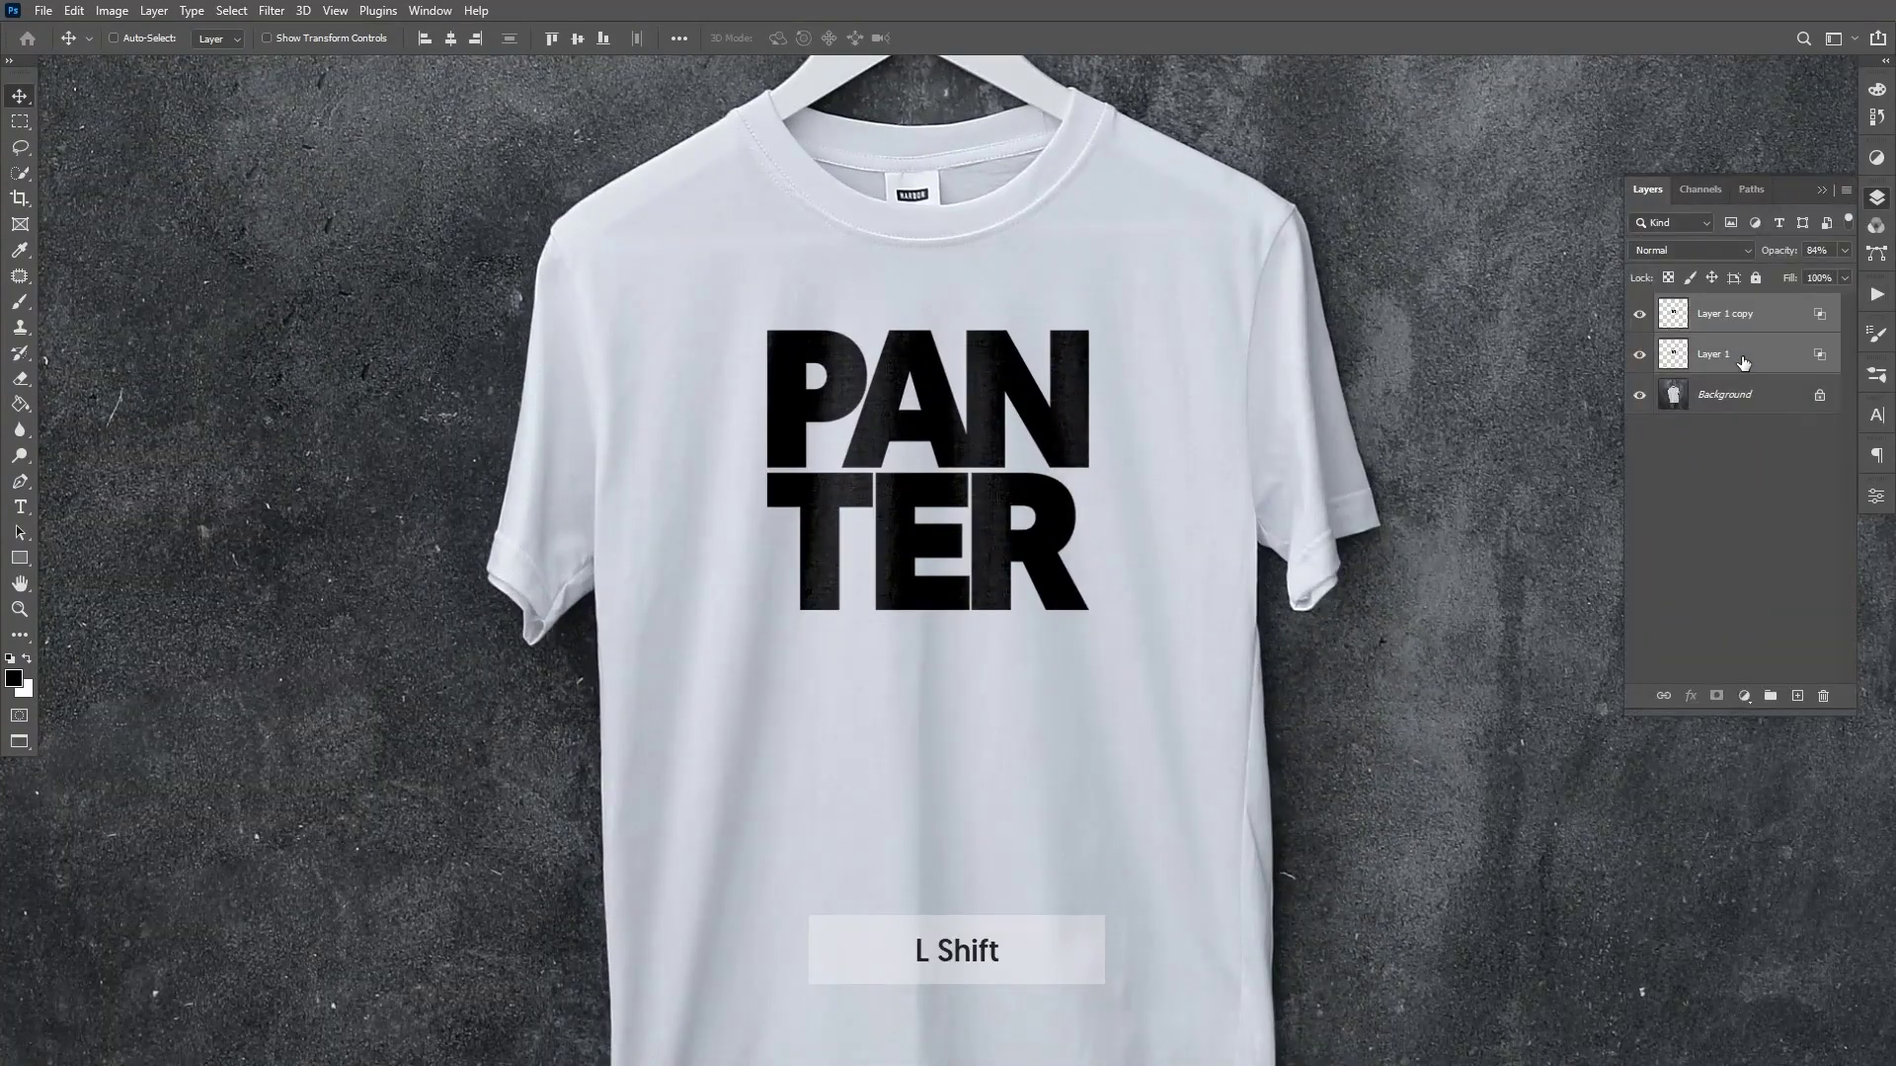
pyautogui.press('Delete')
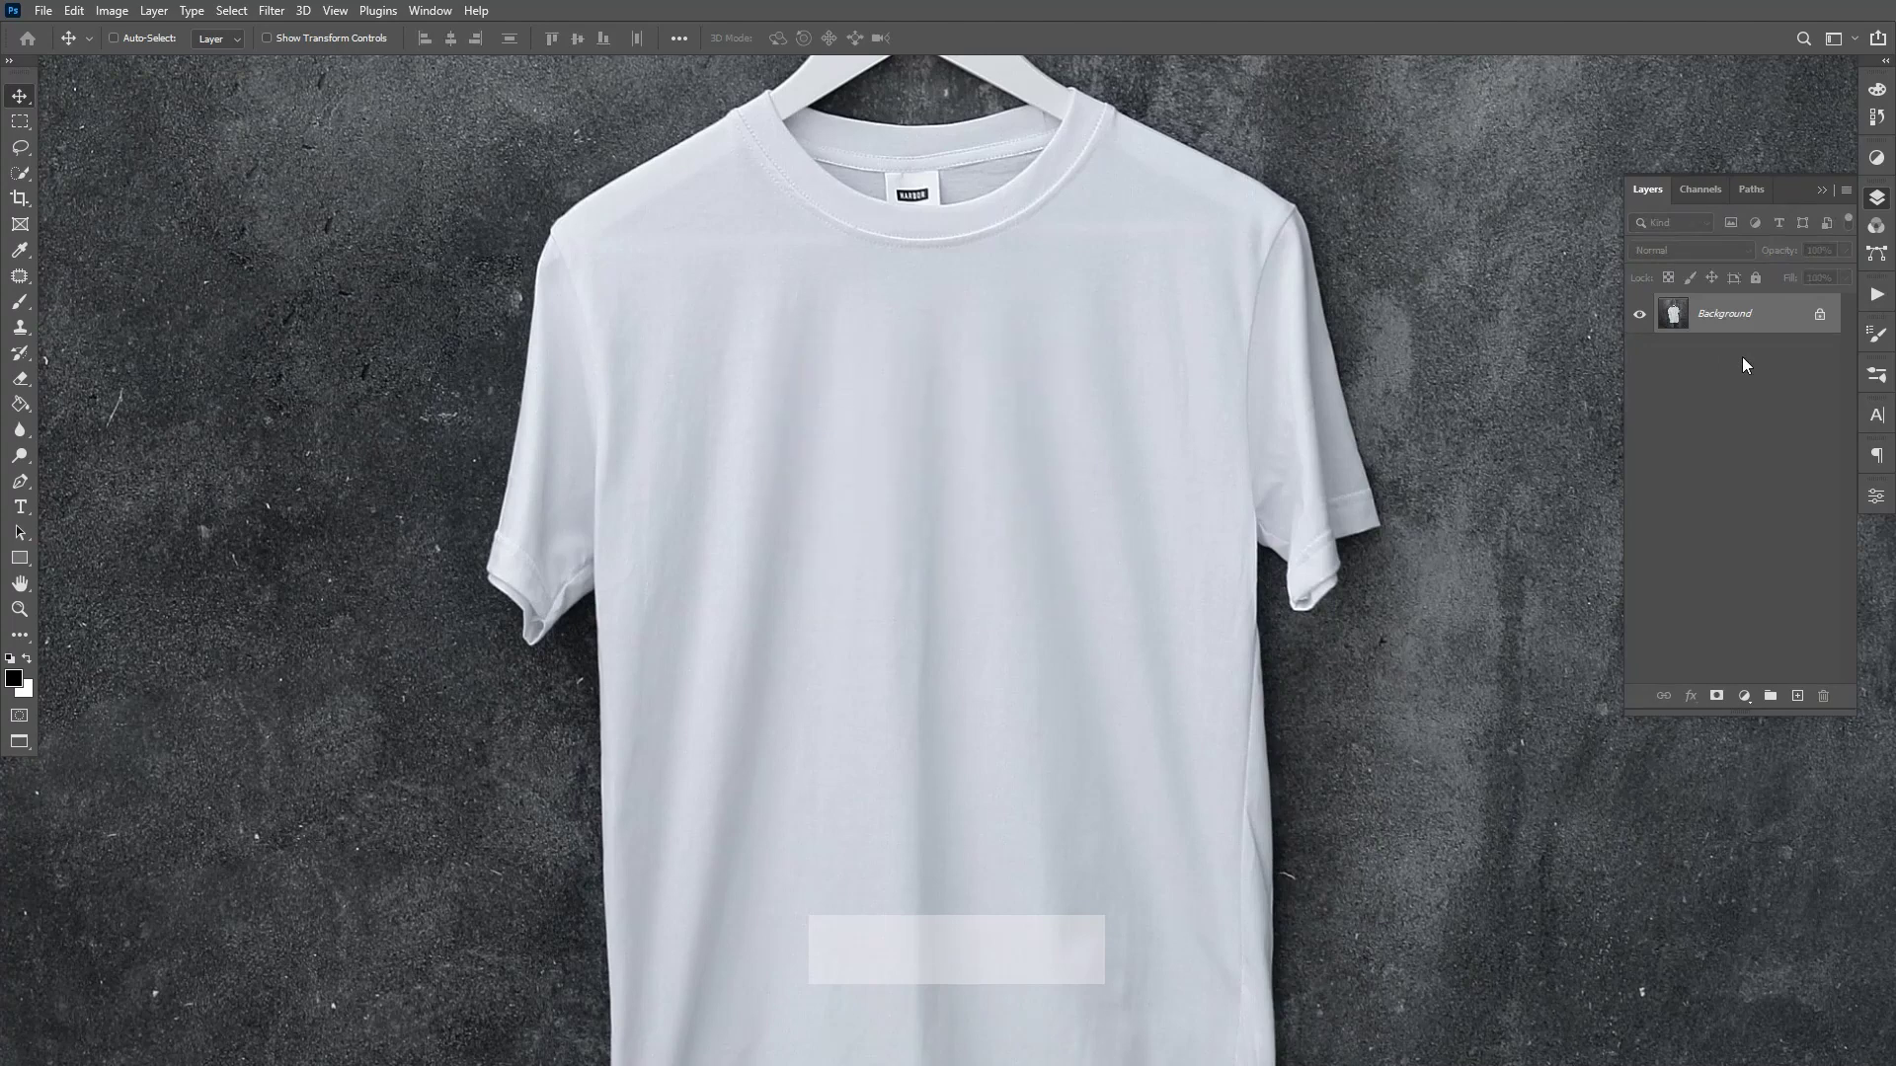
pyautogui.press('space')
pyautogui.moveTo(1280, 367); pyautogui.dragTo(1286, 398)
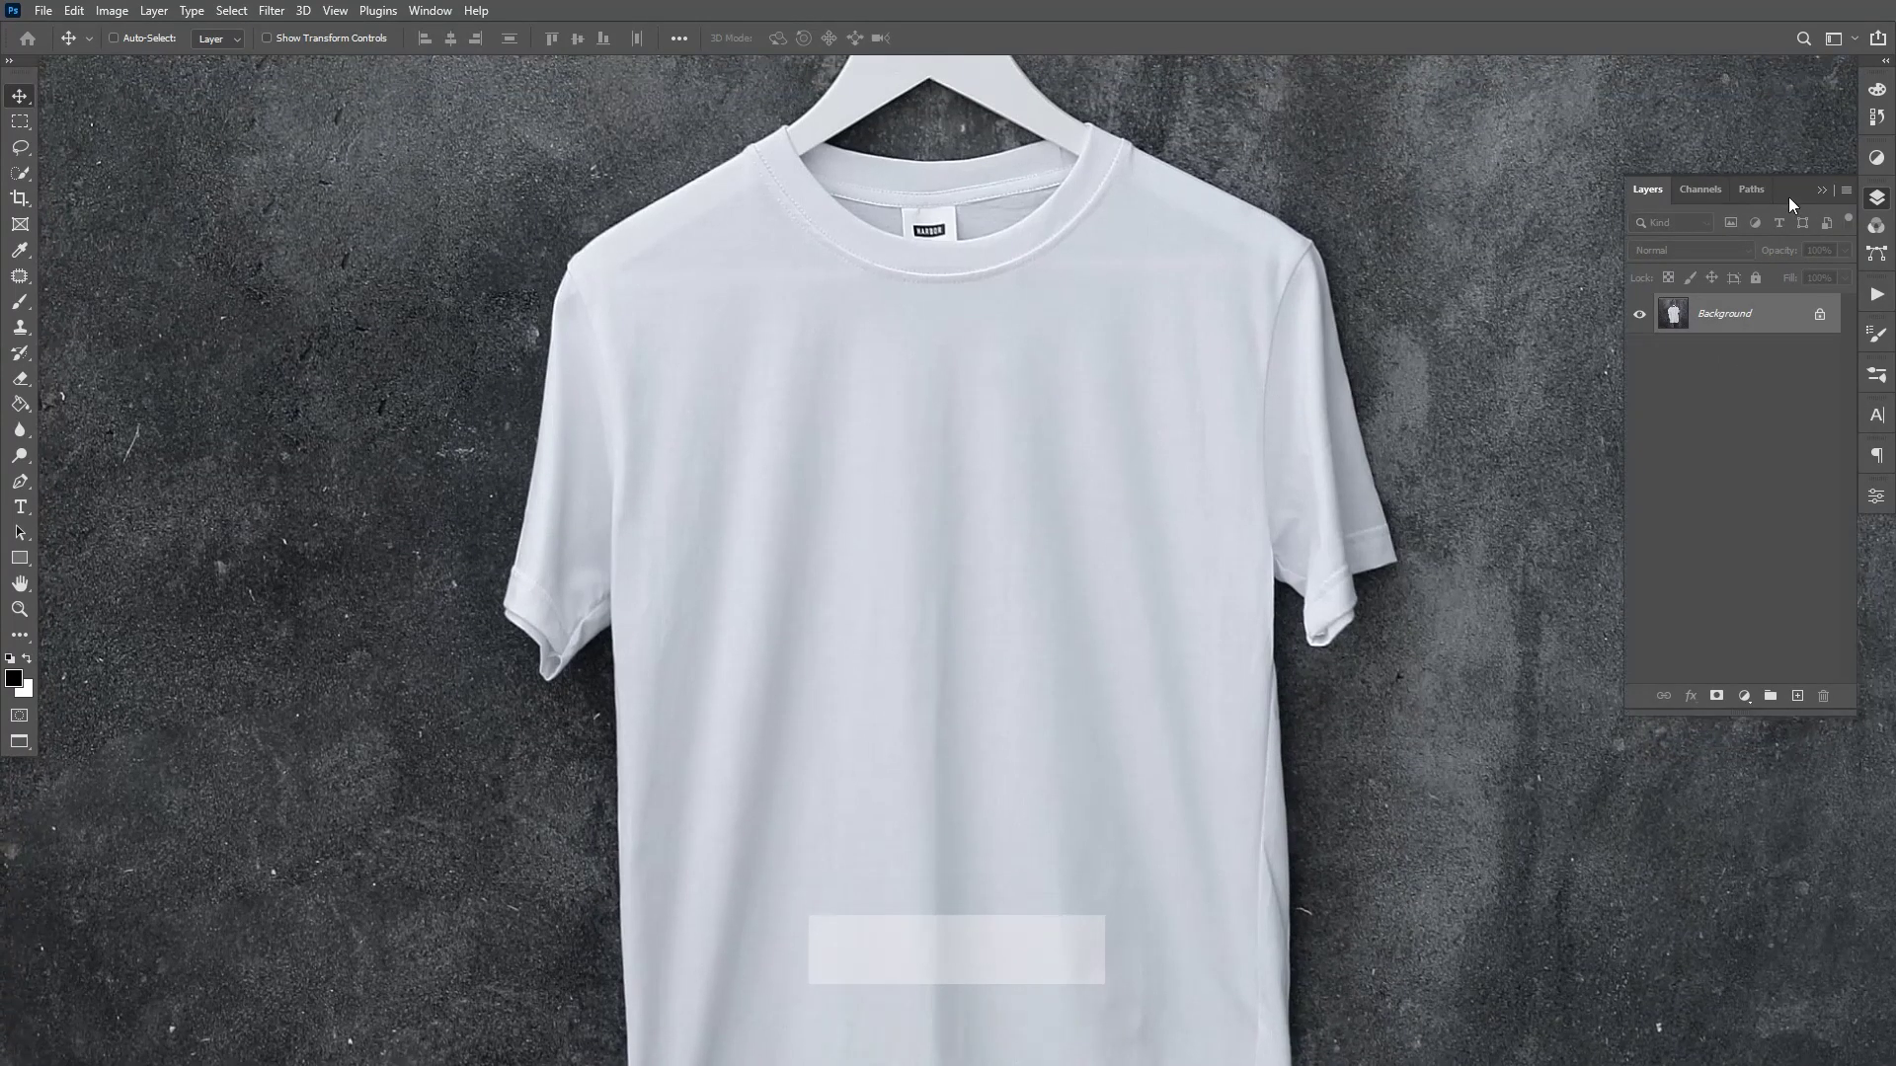
pyautogui.click(1817, 191)
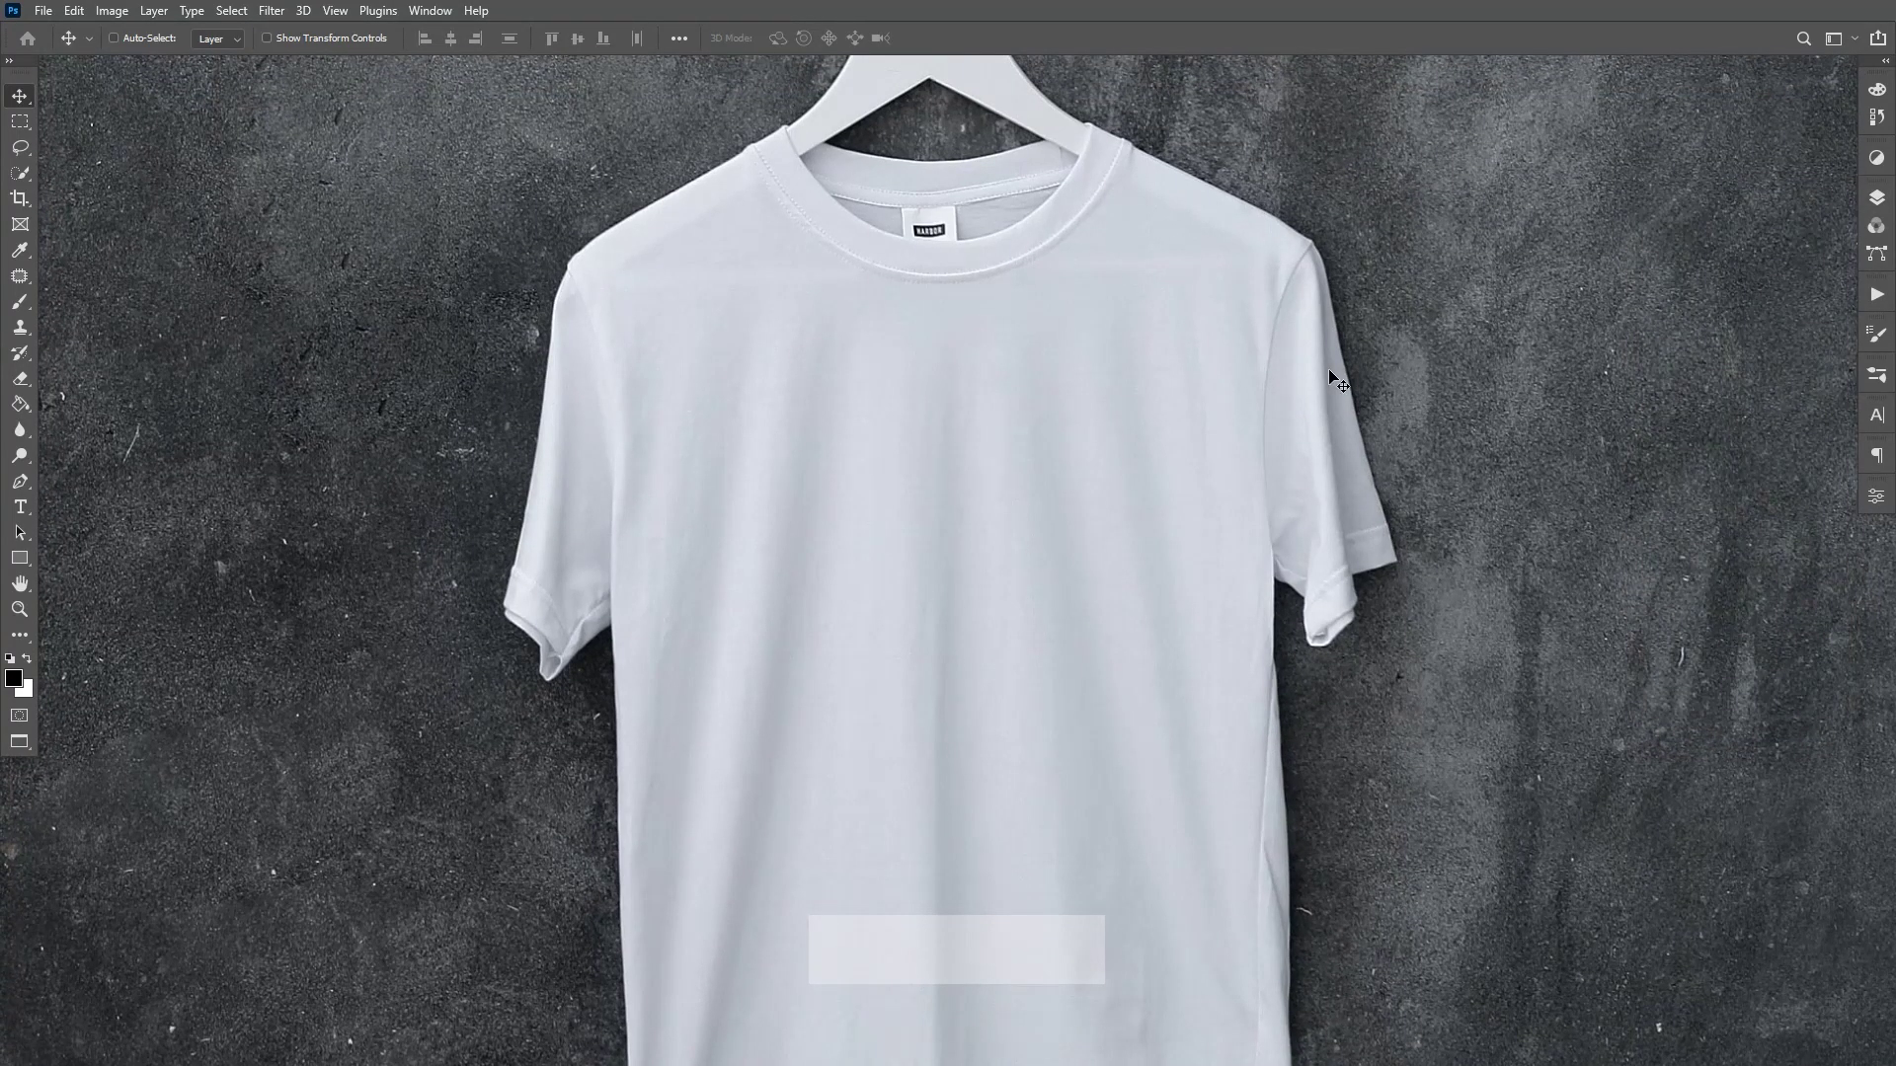
# Step: Paste the black PANTER logo, scale it to about 26.77%, and move it up onto the chest
pyautogui.hotkey('ctrl', 'v')
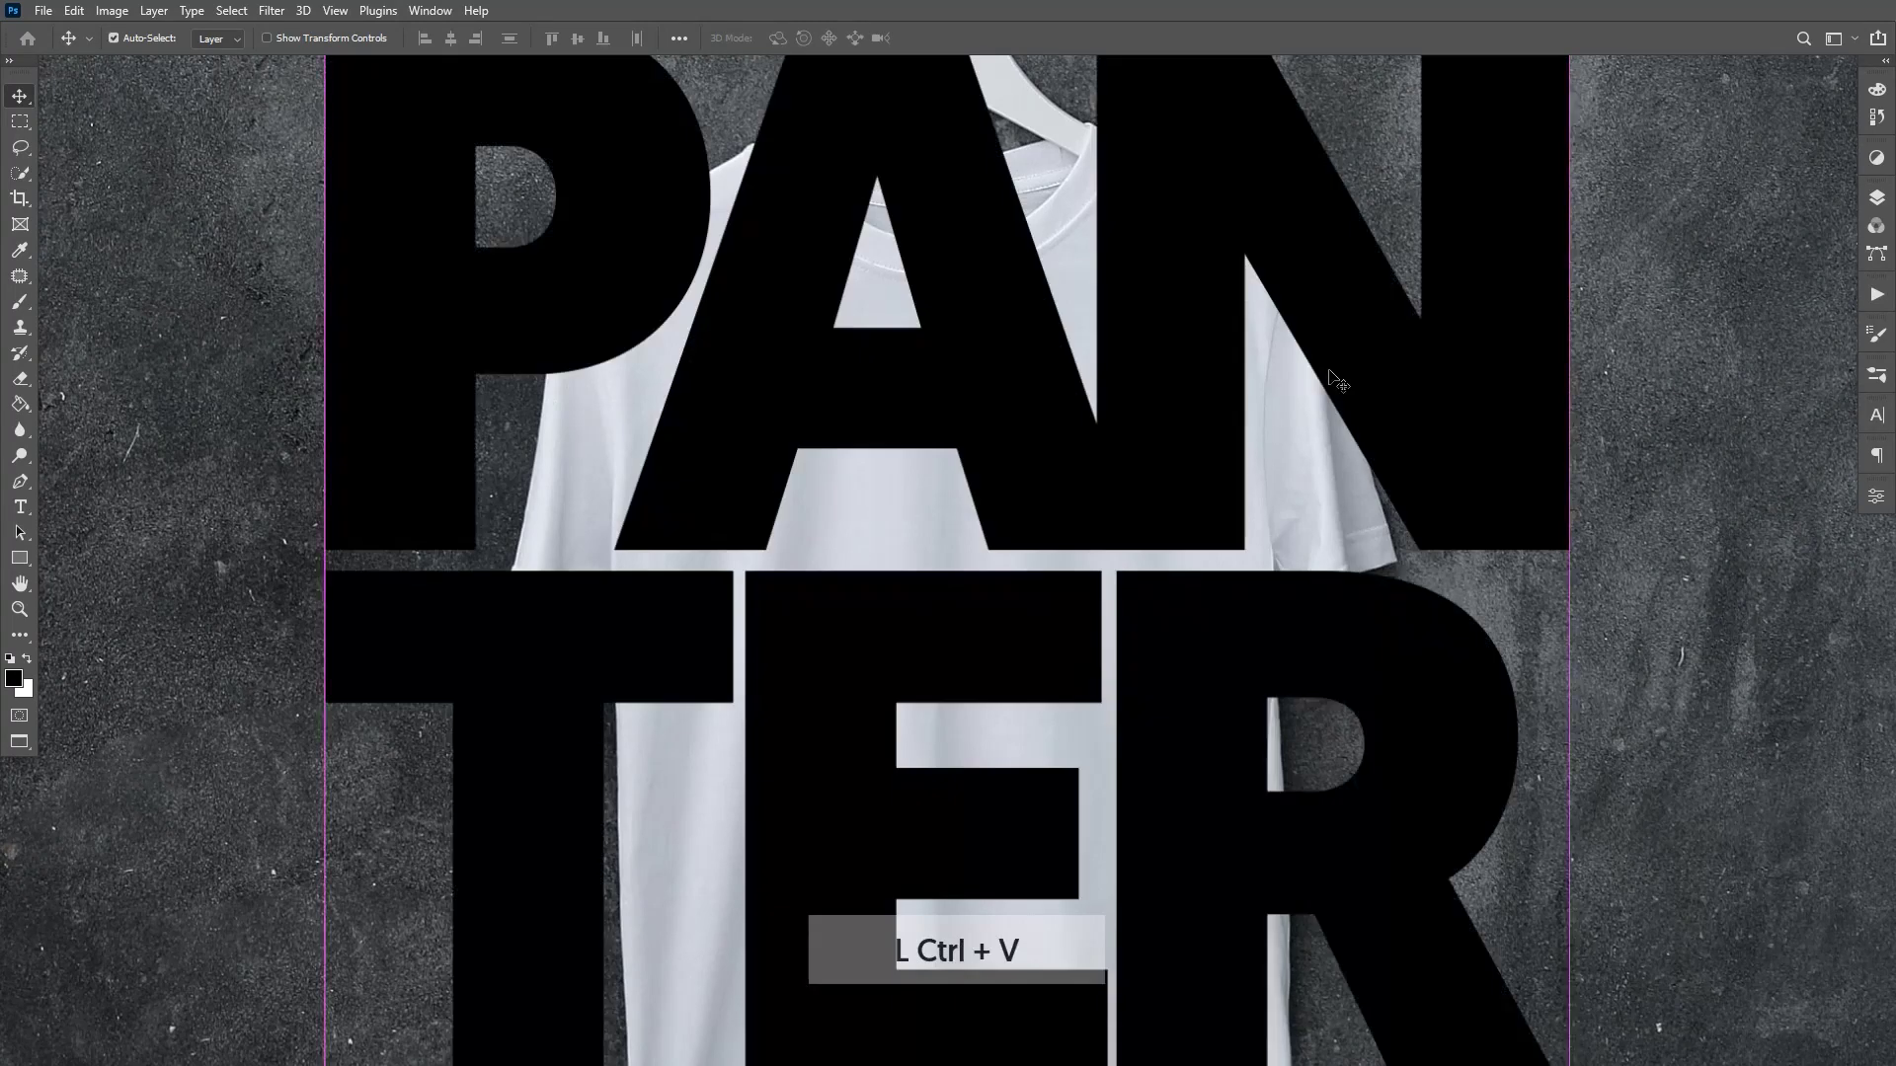
pyautogui.hotkey('ctrl', 't')
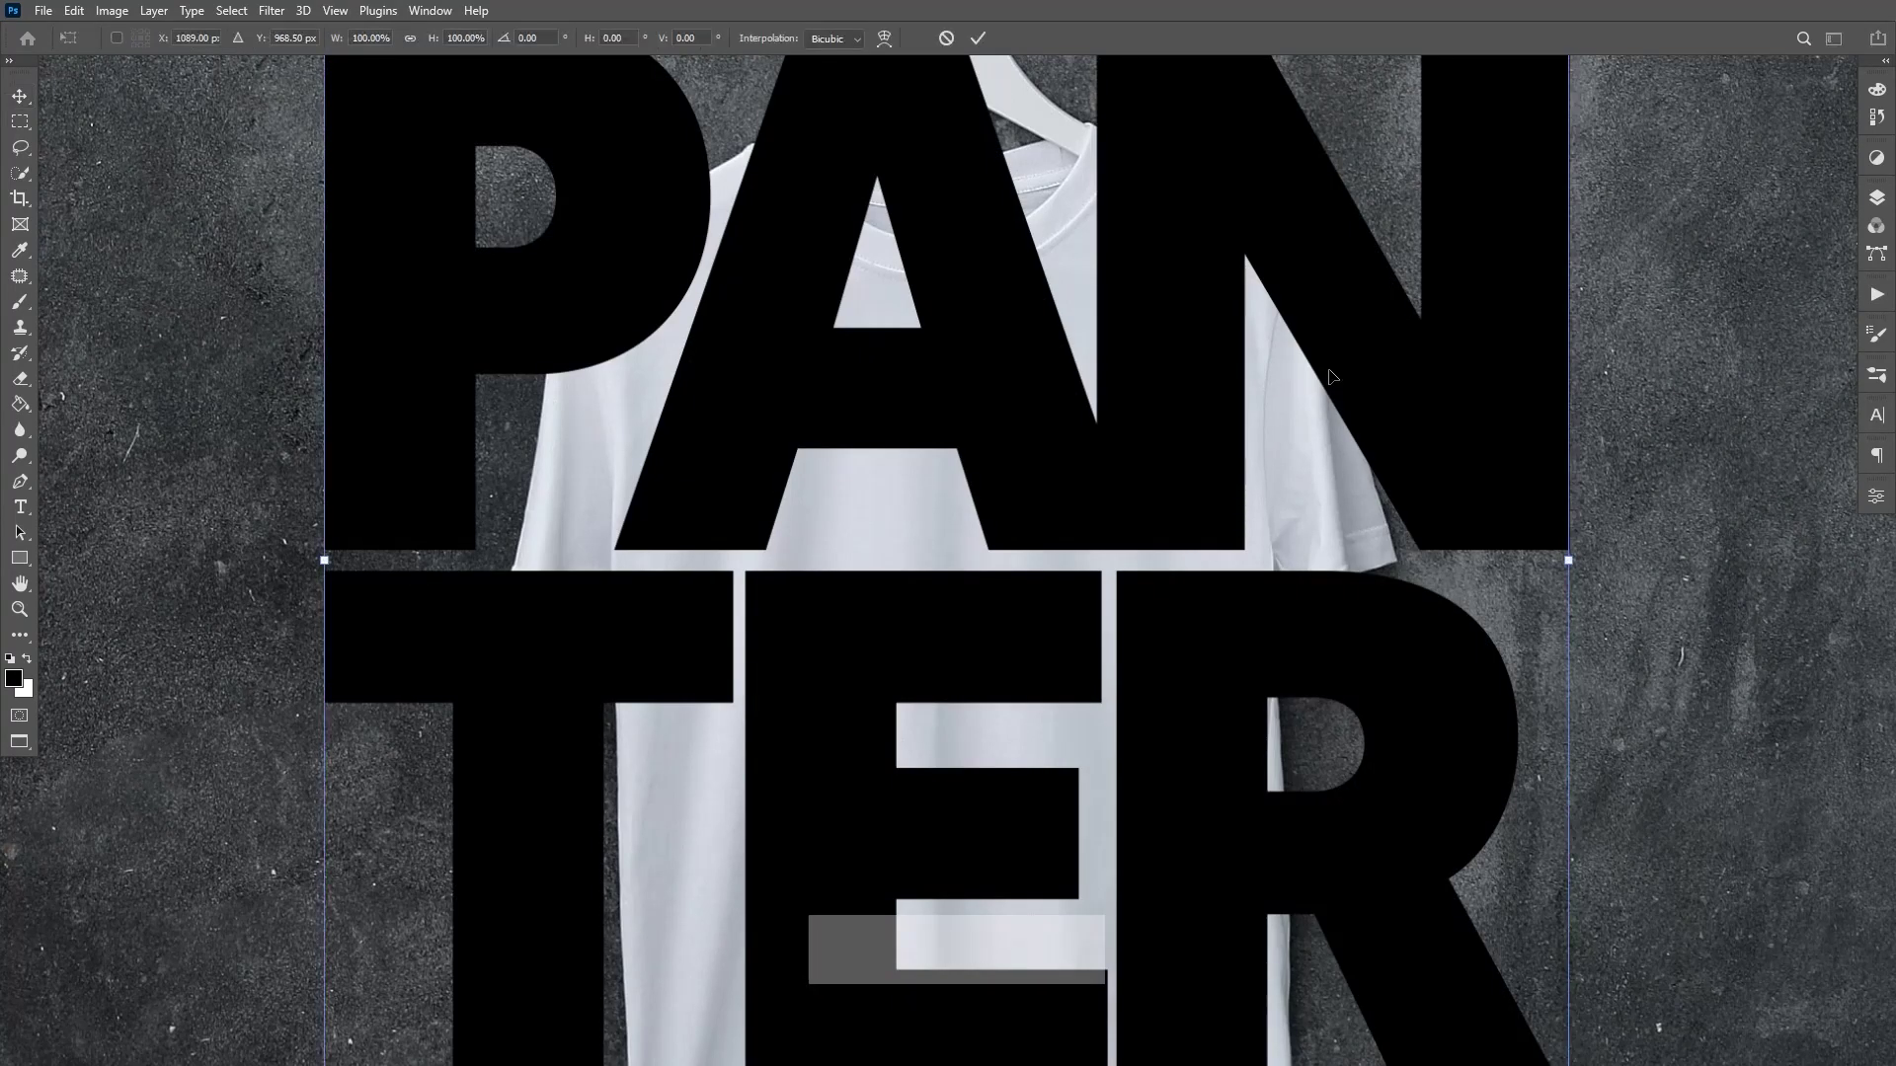
pyautogui.hotkey('ctrl', 't')
pyautogui.hotkey('ctrl', '0')
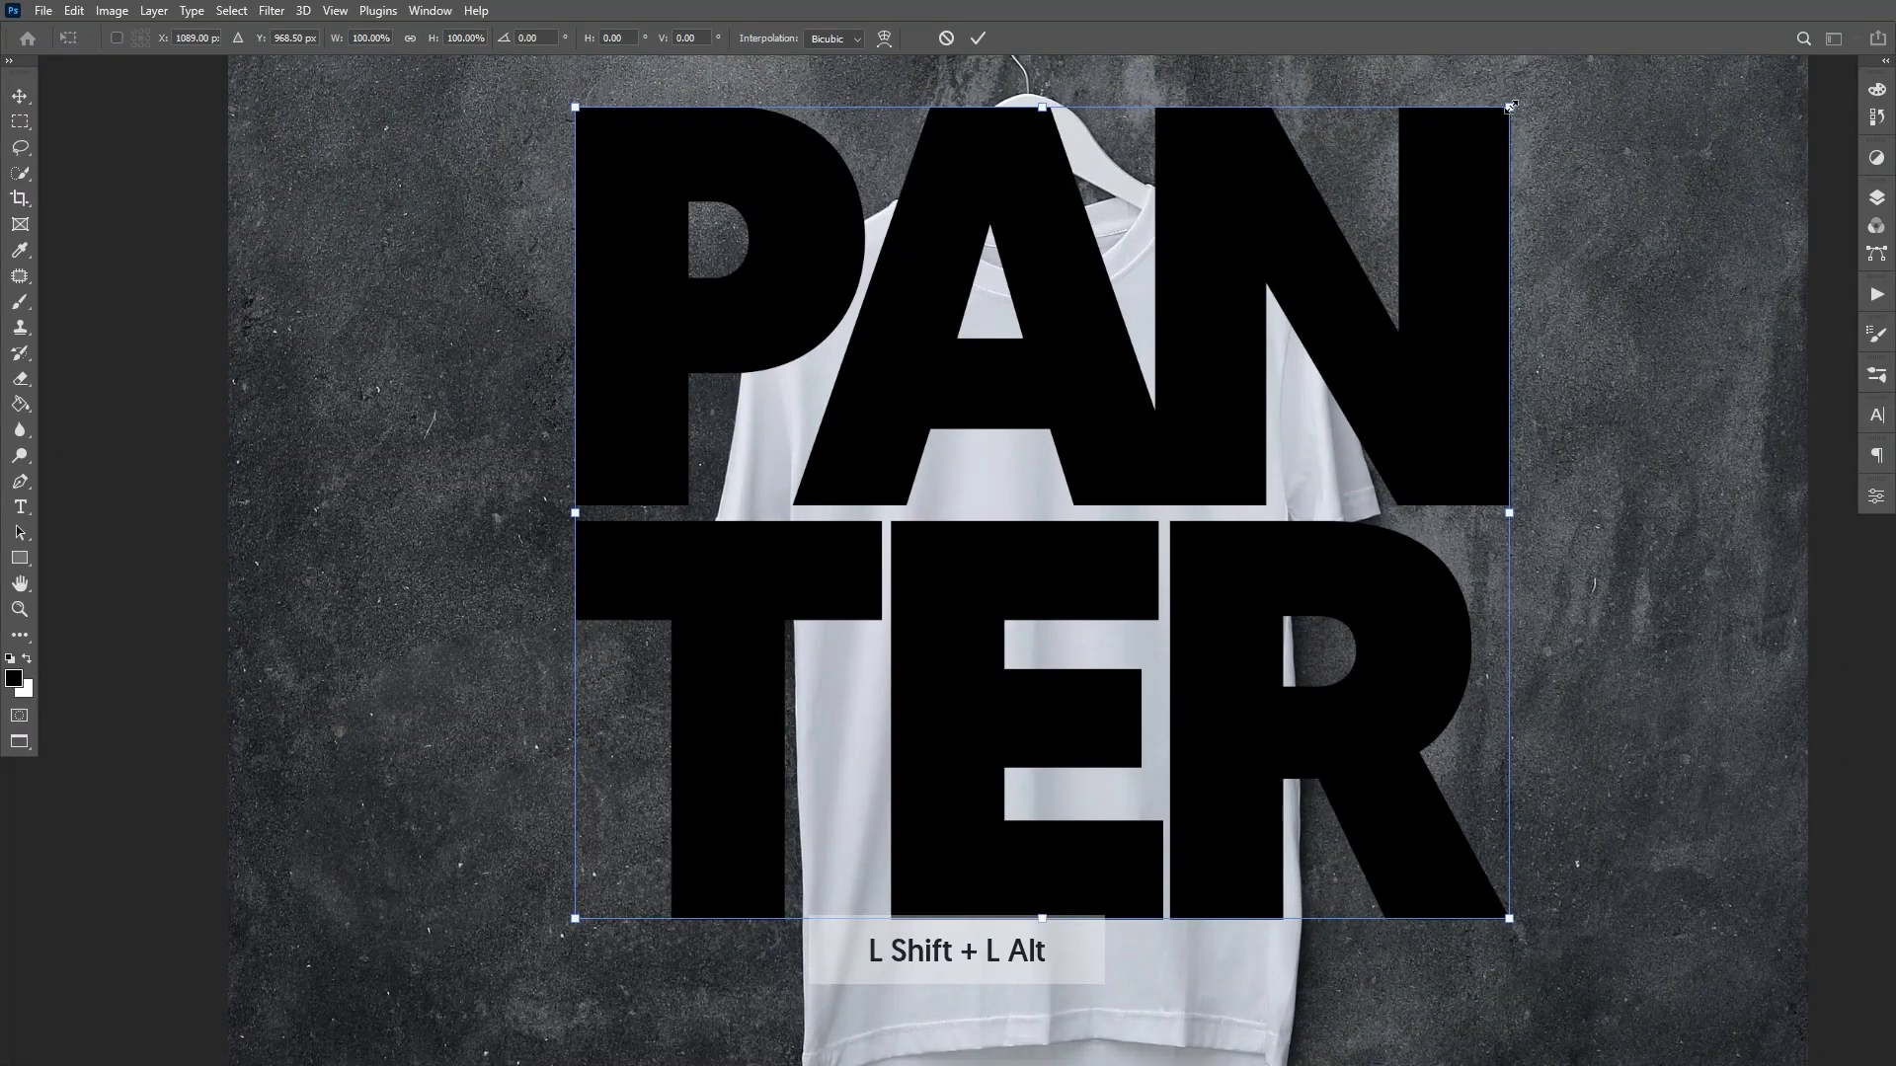
pyautogui.moveTo(1510, 106); pyautogui.dragTo(1084, 343)
pyautogui.moveTo(1111, 546); pyautogui.dragTo(1109, 495)
pyautogui.press('Return')
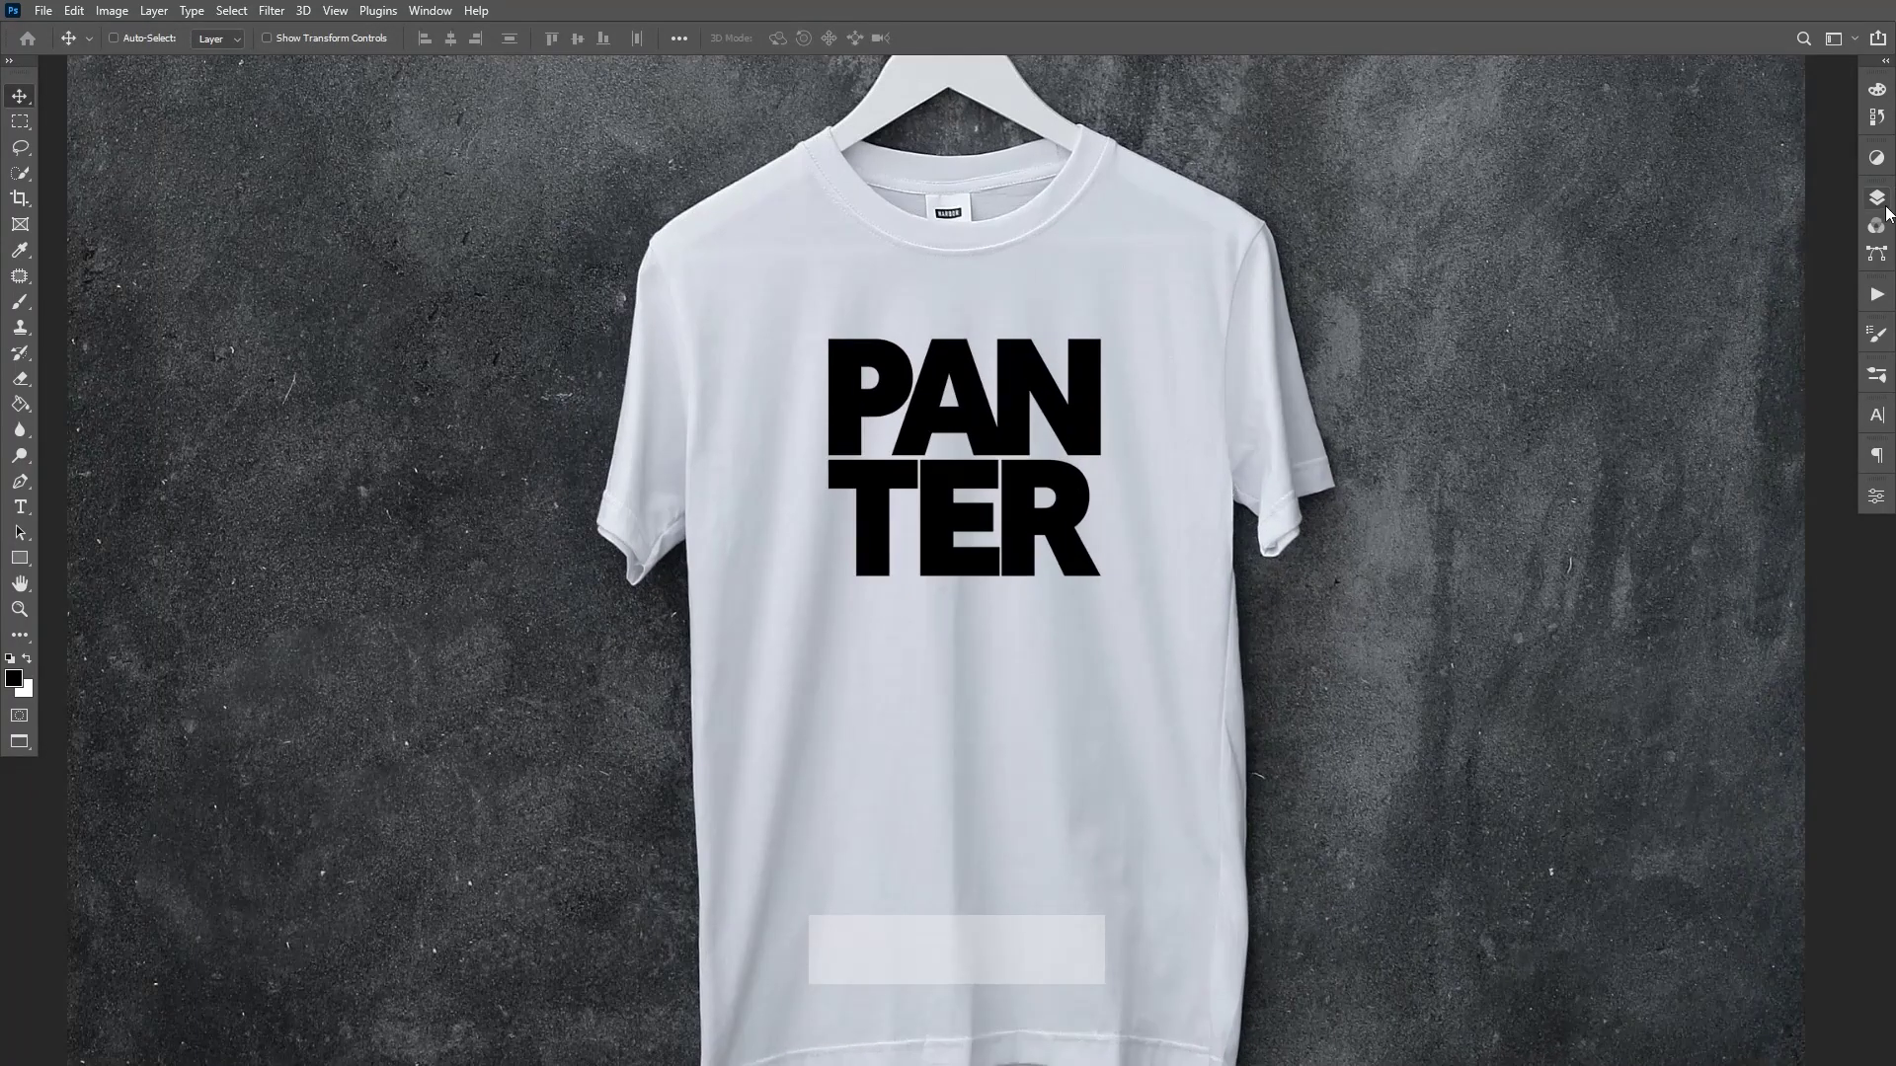
# Step: Split Layer 1's Underlying Layer Blend If white slider at 201/255 so fabric shows through
pyautogui.click(1879, 201)
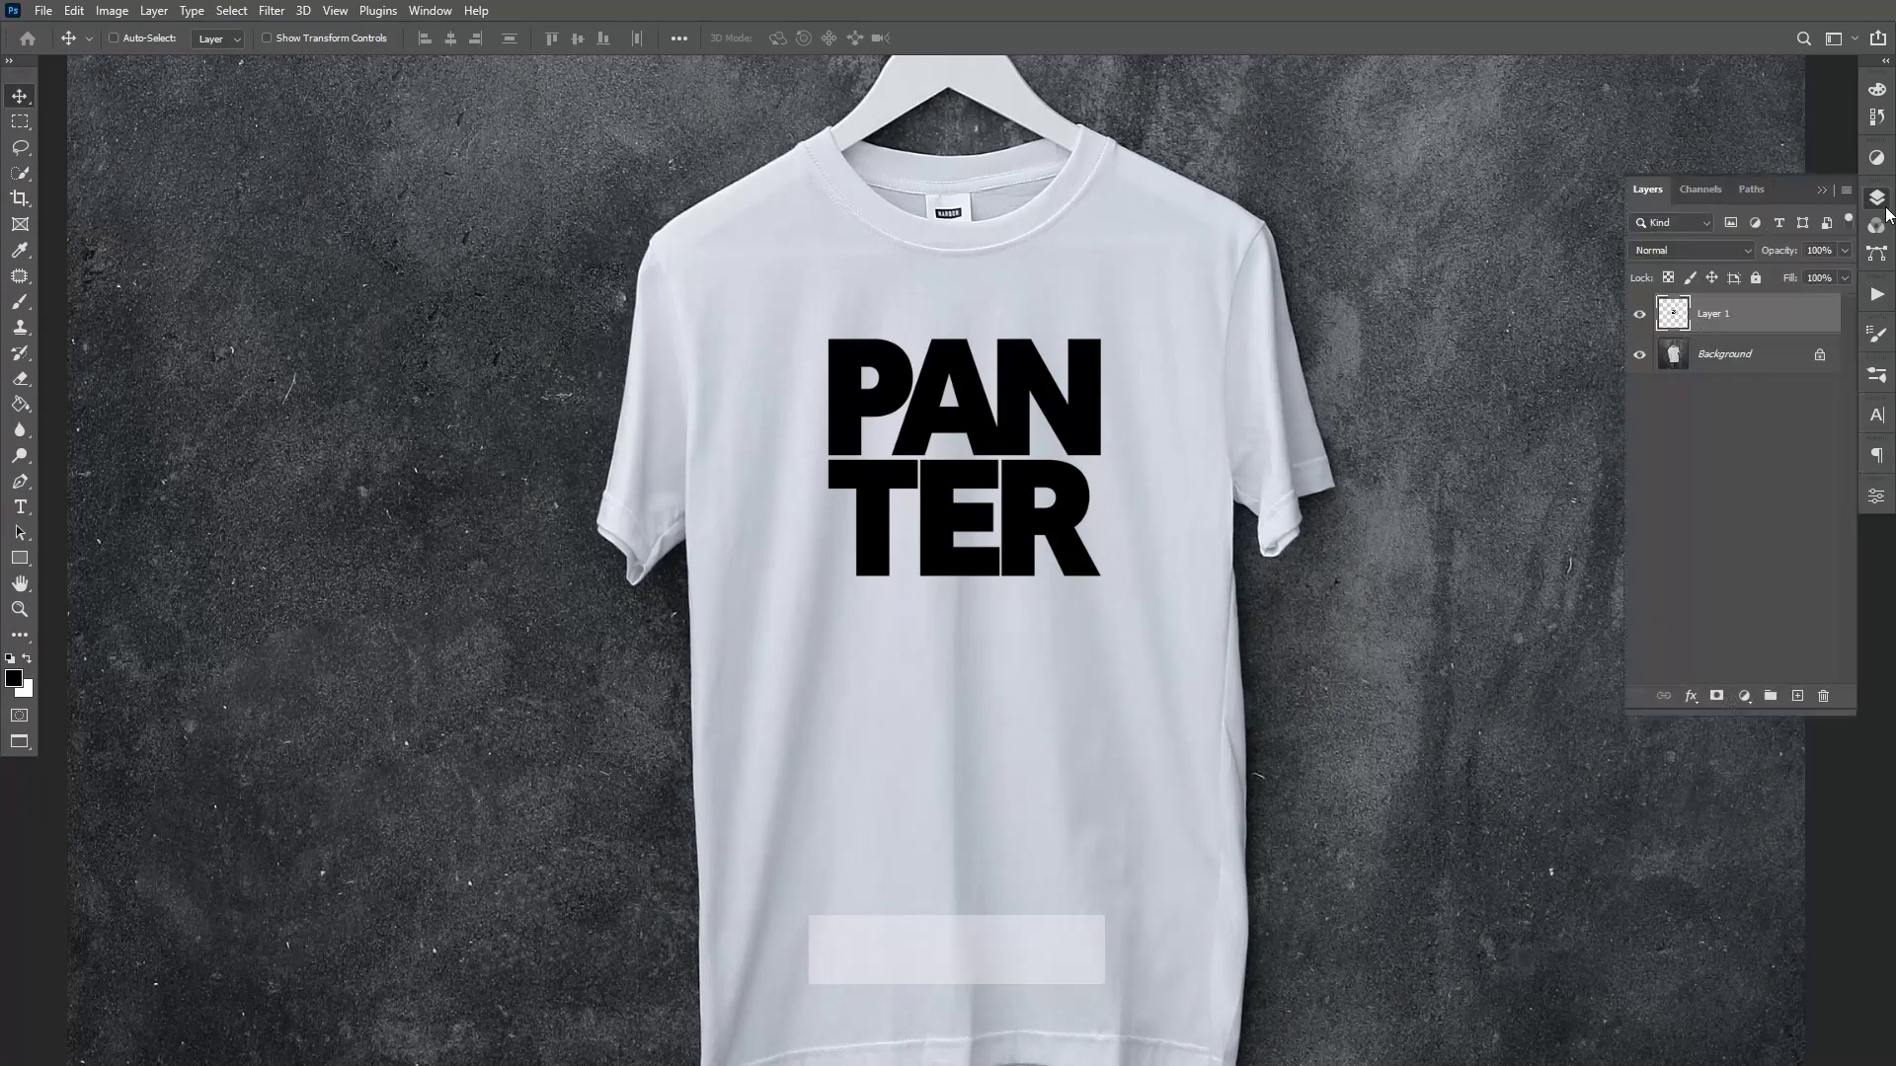
pyautogui.doubleClick(1765, 316)
pyautogui.moveTo(1388, 203); pyautogui.dragTo(1460, 190)
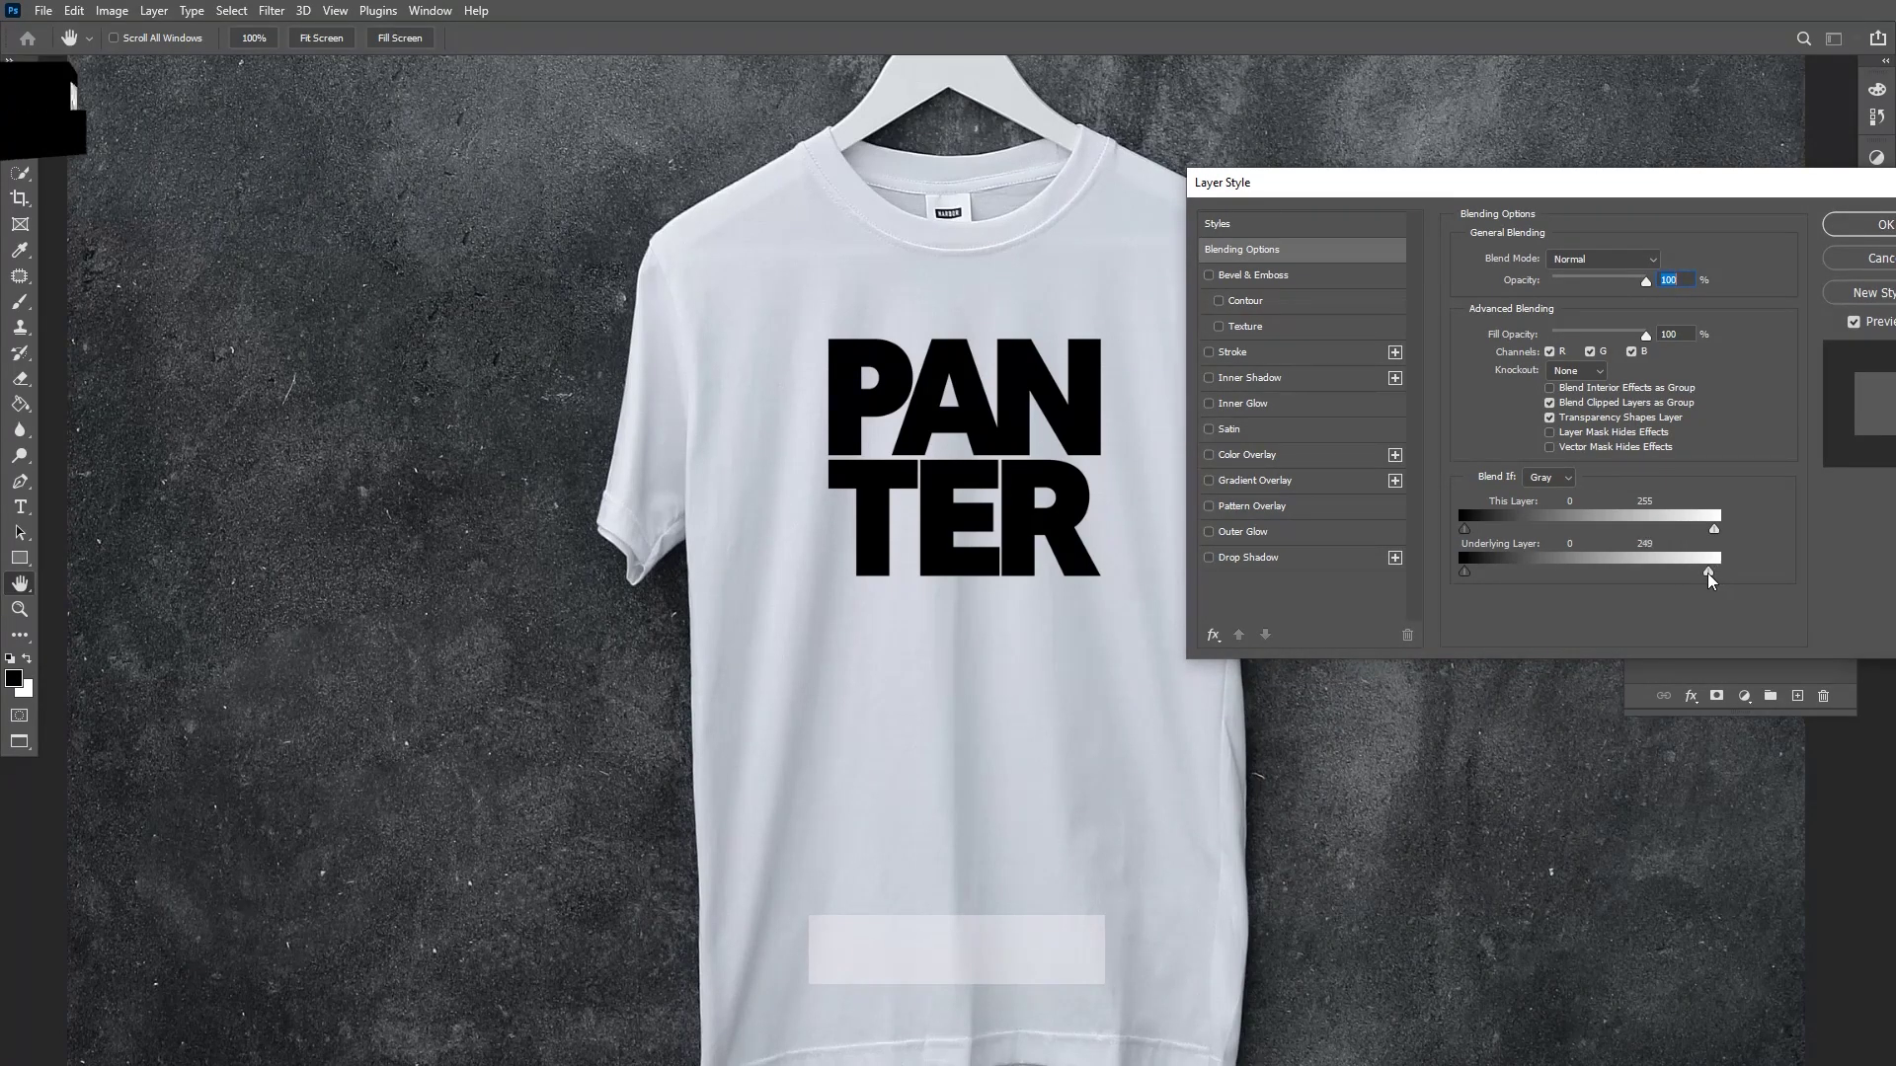
pyautogui.moveTo(1714, 579)
pyautogui.mouseDown()
pyautogui.moveTo(1669, 578)
pyautogui.moveTo(1701, 583)
pyautogui.mouseUp()
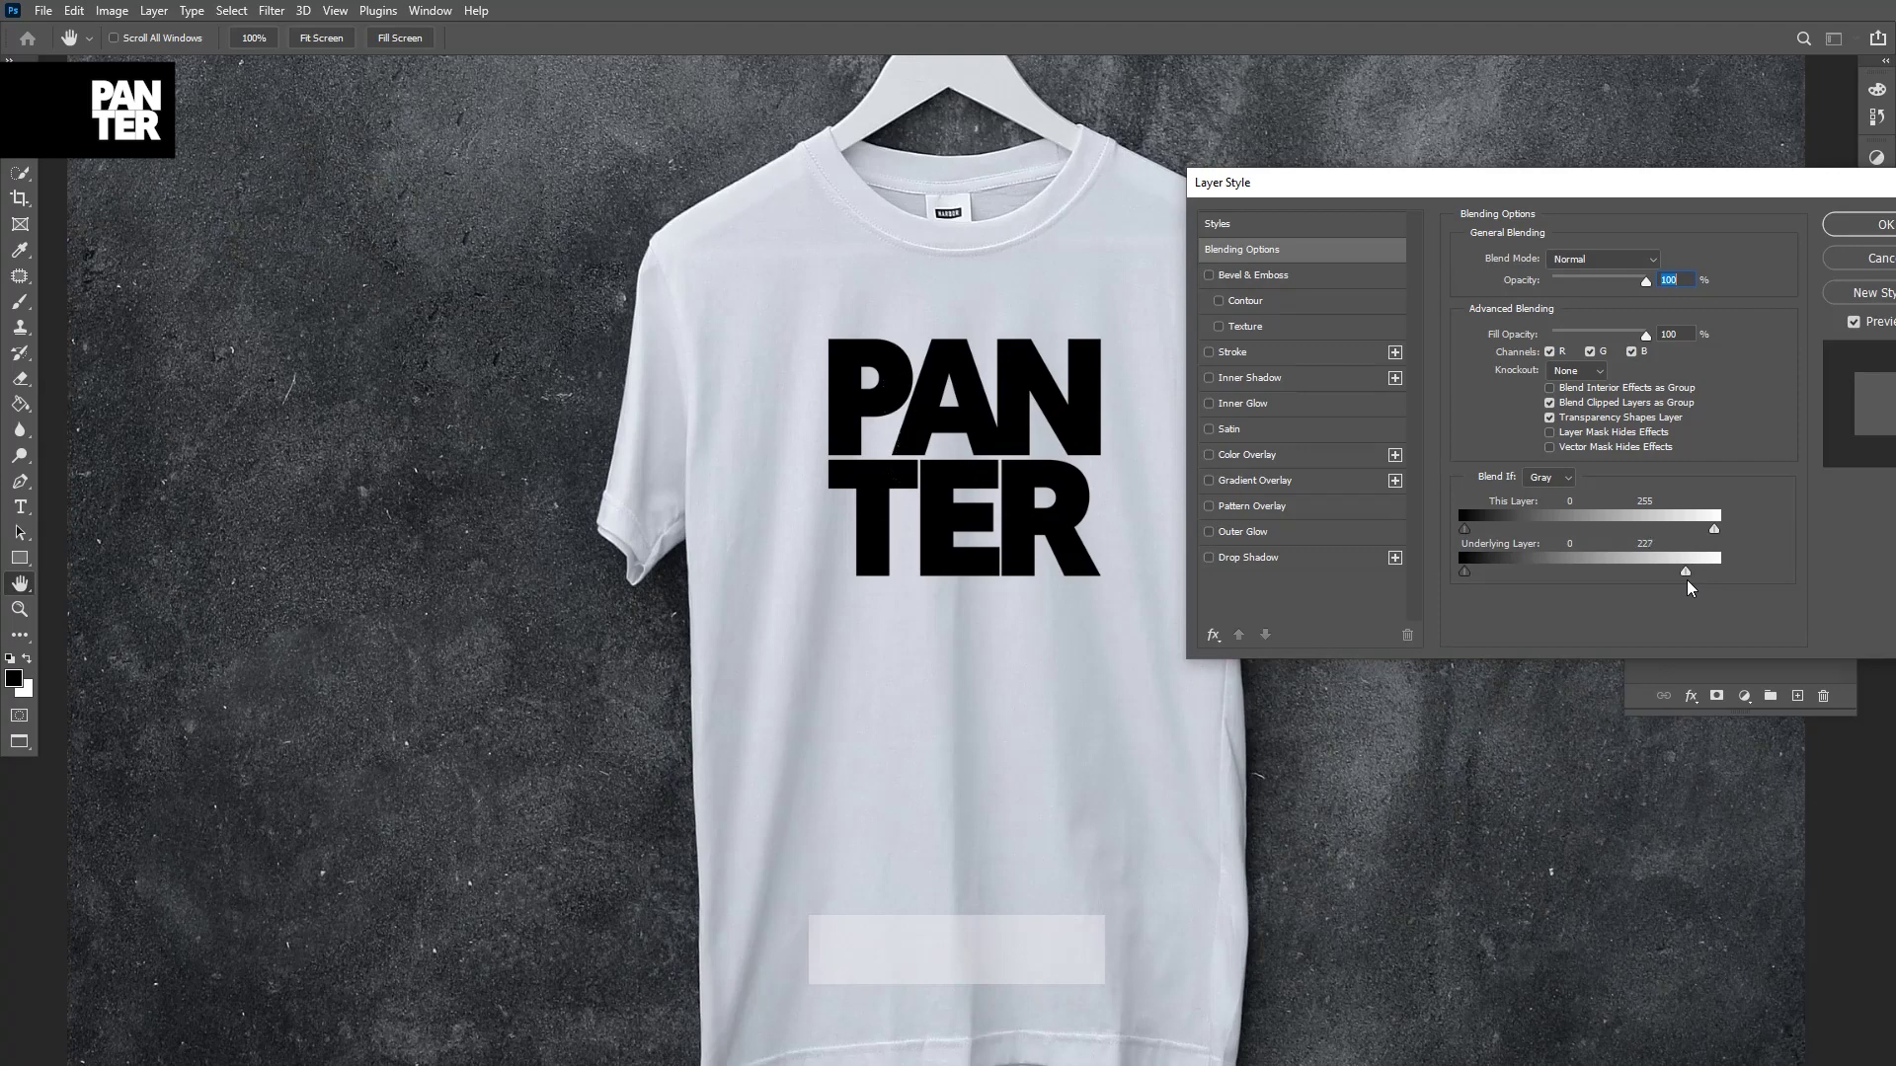
pyautogui.moveTo(1682, 582); pyautogui.dragTo(1685, 588)
pyautogui.press('alt')
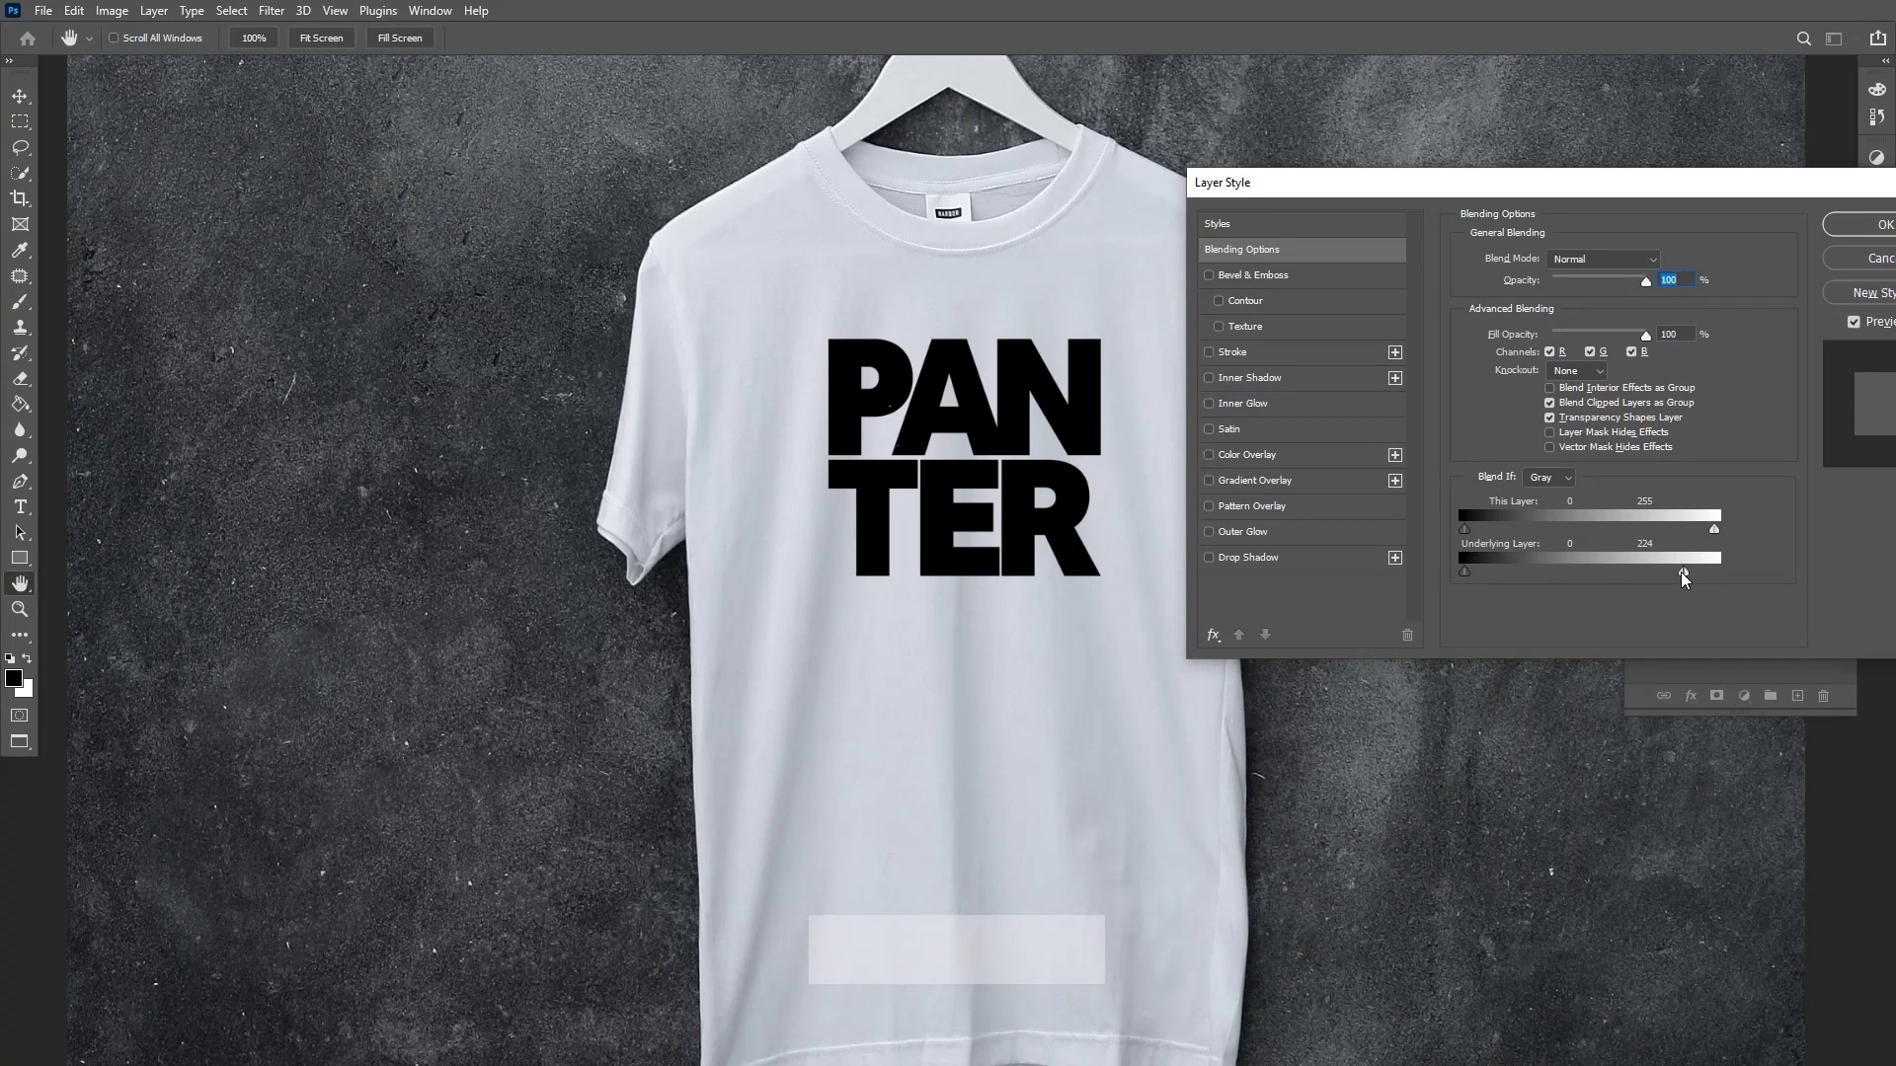
pyautogui.moveTo(1681, 578)
pyautogui.mouseDown()
pyautogui.moveTo(1647, 579)
pyautogui.moveTo(1725, 582)
pyautogui.moveTo(1645, 581)
pyautogui.moveTo(1689, 577)
pyautogui.mouseUp()
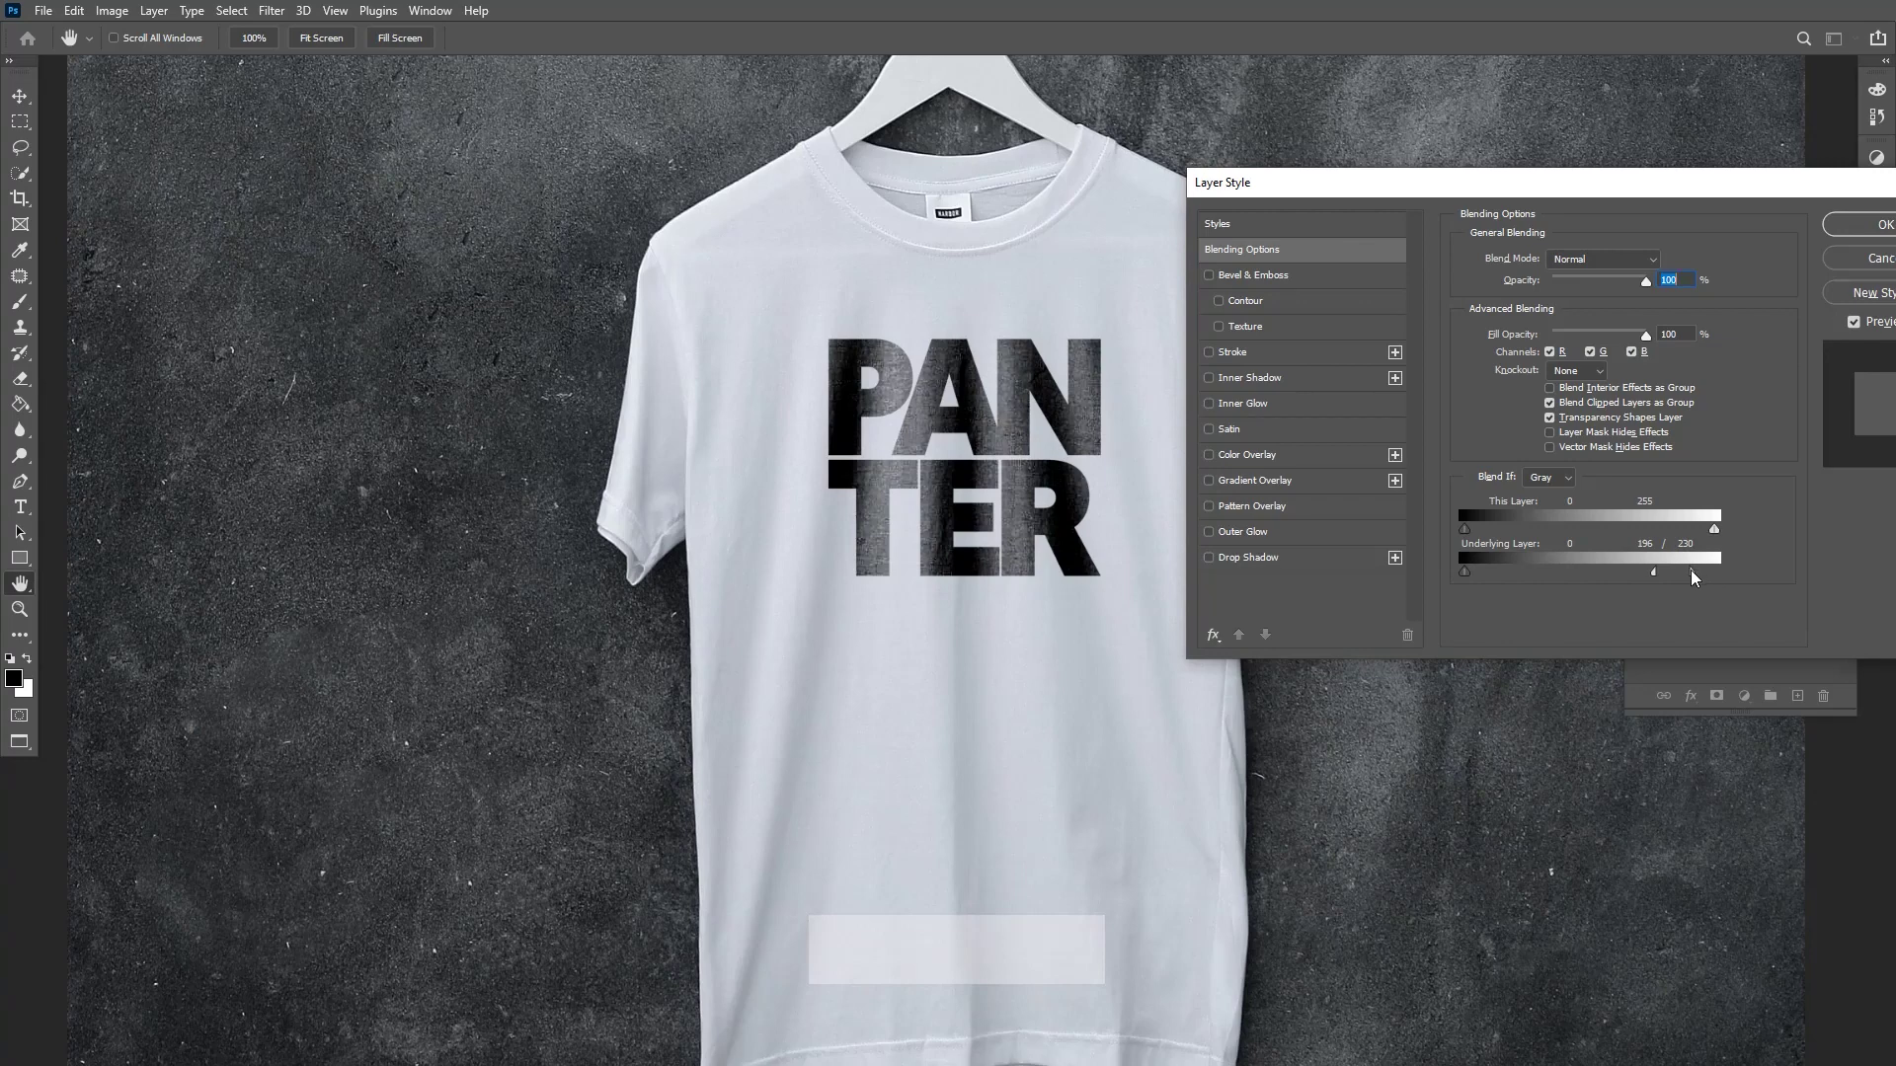
pyautogui.moveTo(1694, 578)
pyautogui.mouseDown()
pyautogui.moveTo(1730, 584)
pyautogui.moveTo(1620, 581)
pyautogui.moveTo(1662, 591)
pyautogui.mouseUp()
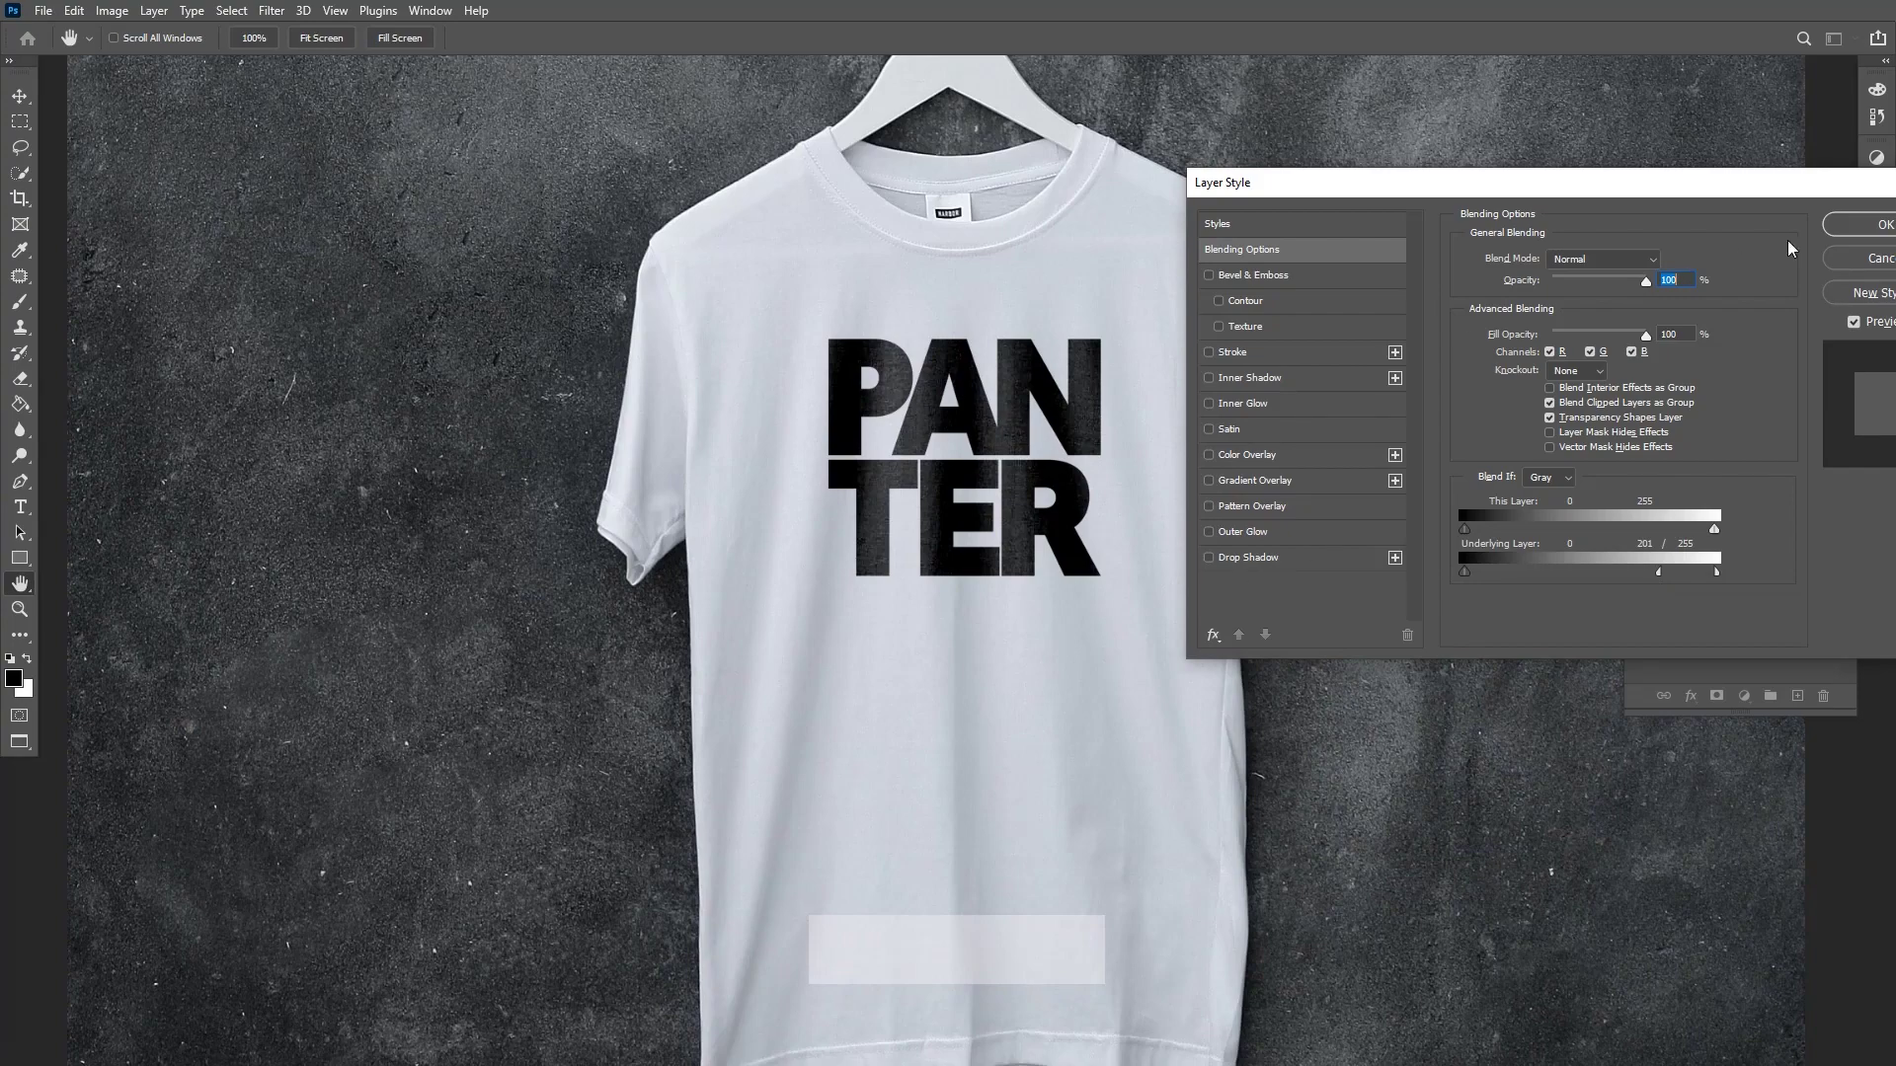
pyautogui.click(1844, 233)
# Step: Zoom in on the shirt and duplicate Layer 1 into Layer 1 copy
pyautogui.press('v')
pyautogui.hotkey('ctrl', '+')
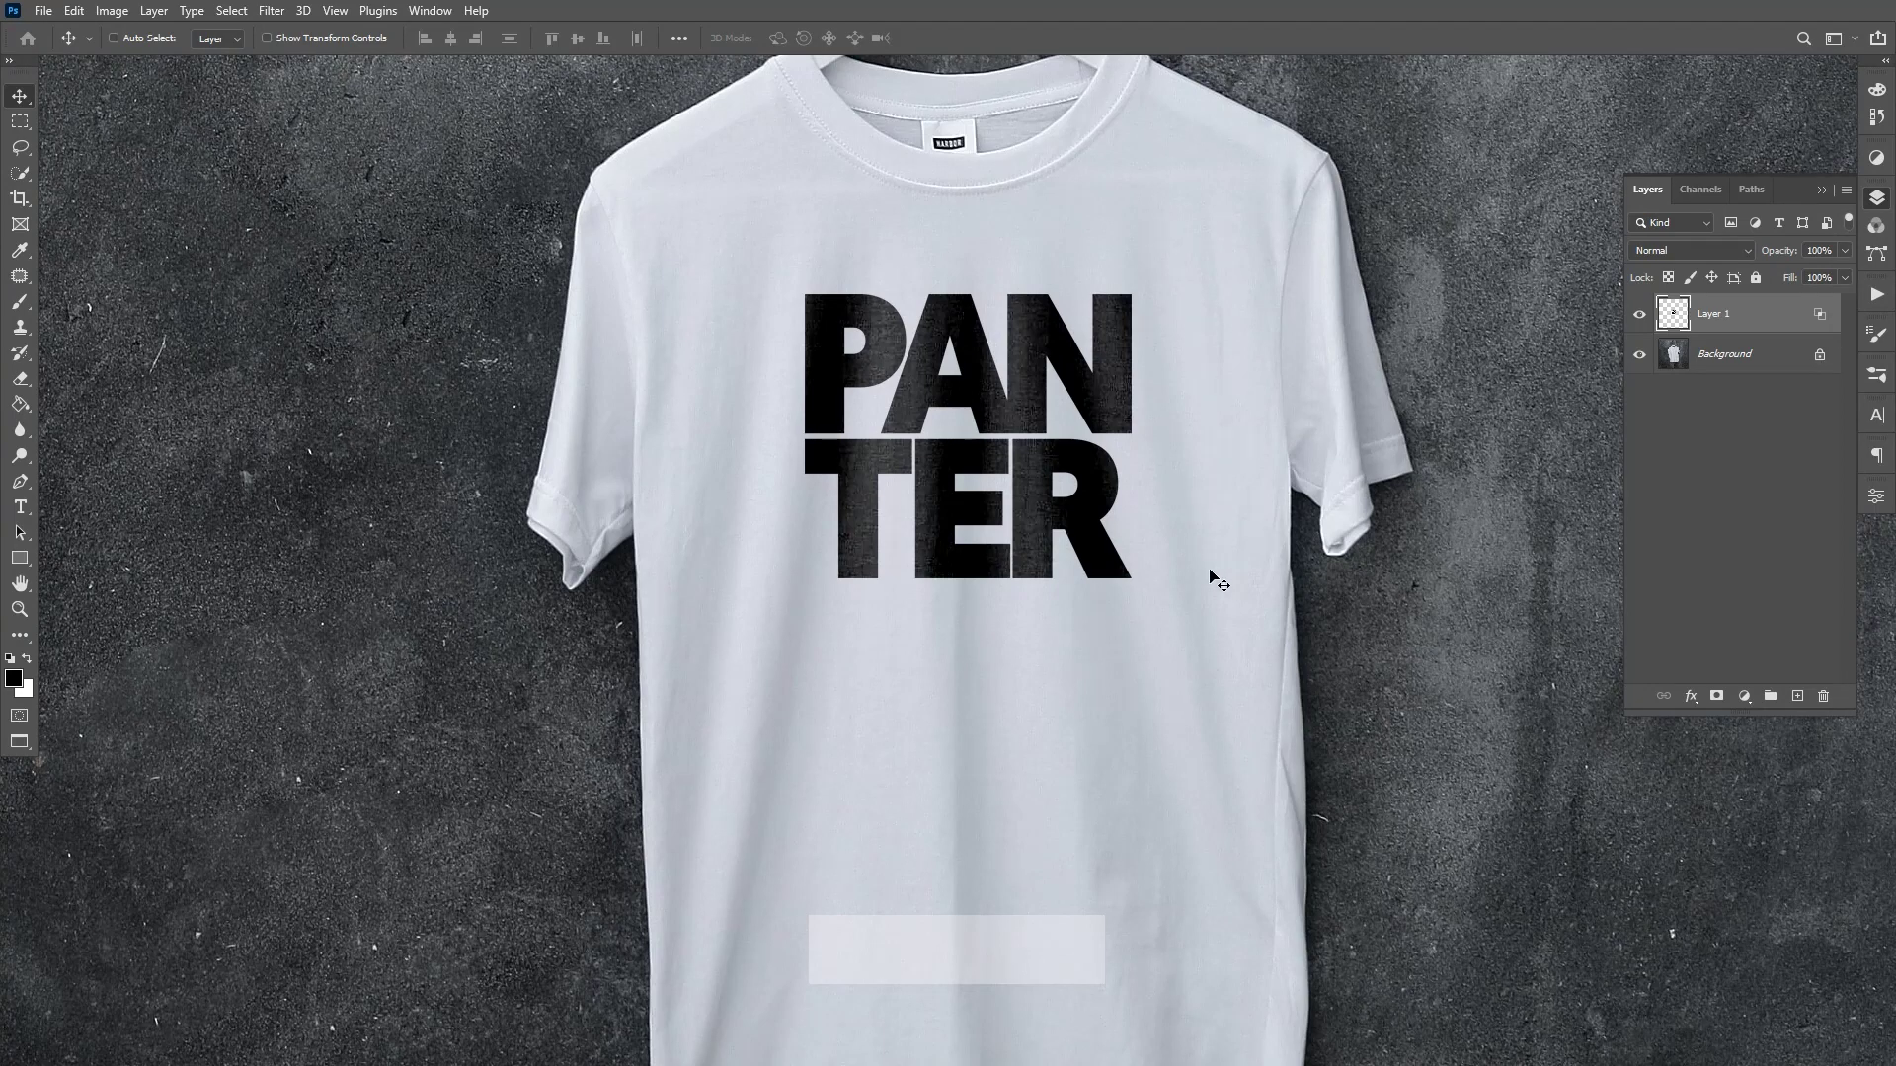
pyautogui.press('space')
pyautogui.moveTo(1215, 557); pyautogui.dragTo(1207, 602)
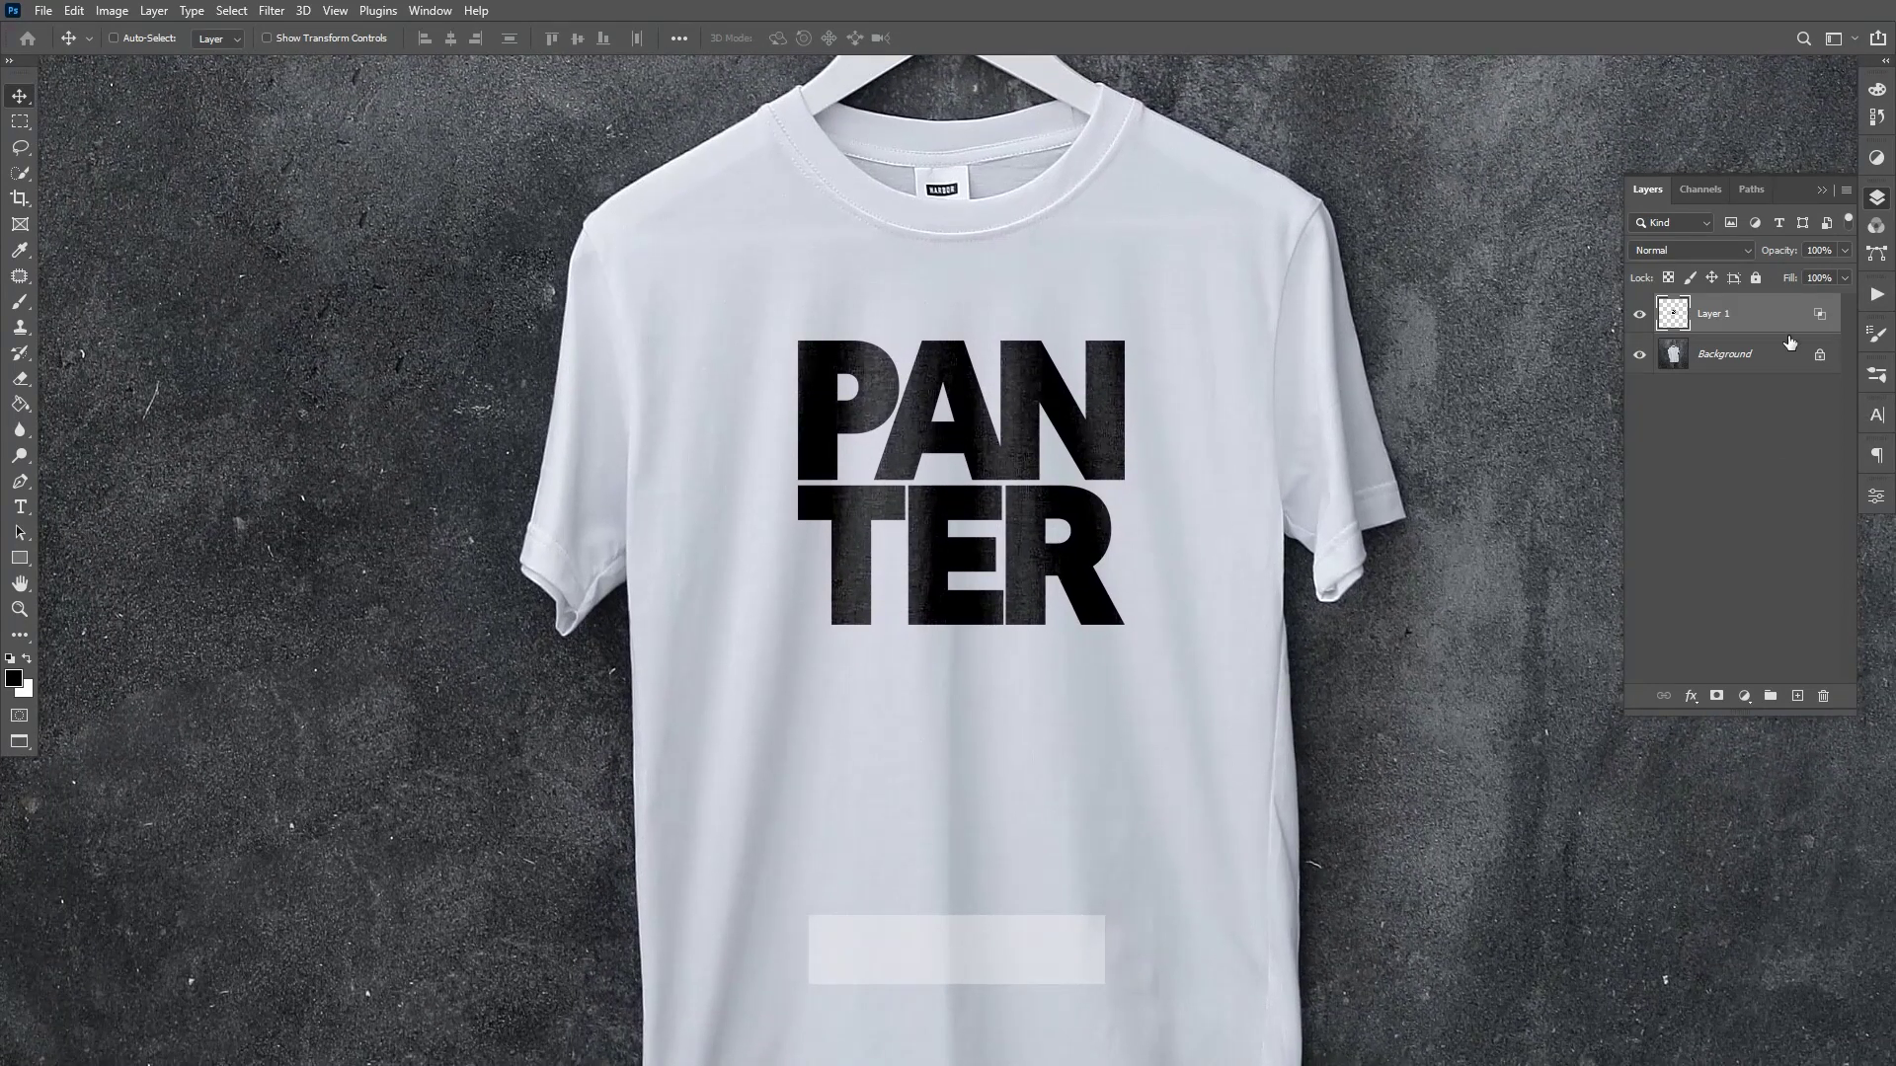
pyautogui.moveTo(1785, 332); pyautogui.dragTo(1797, 696)
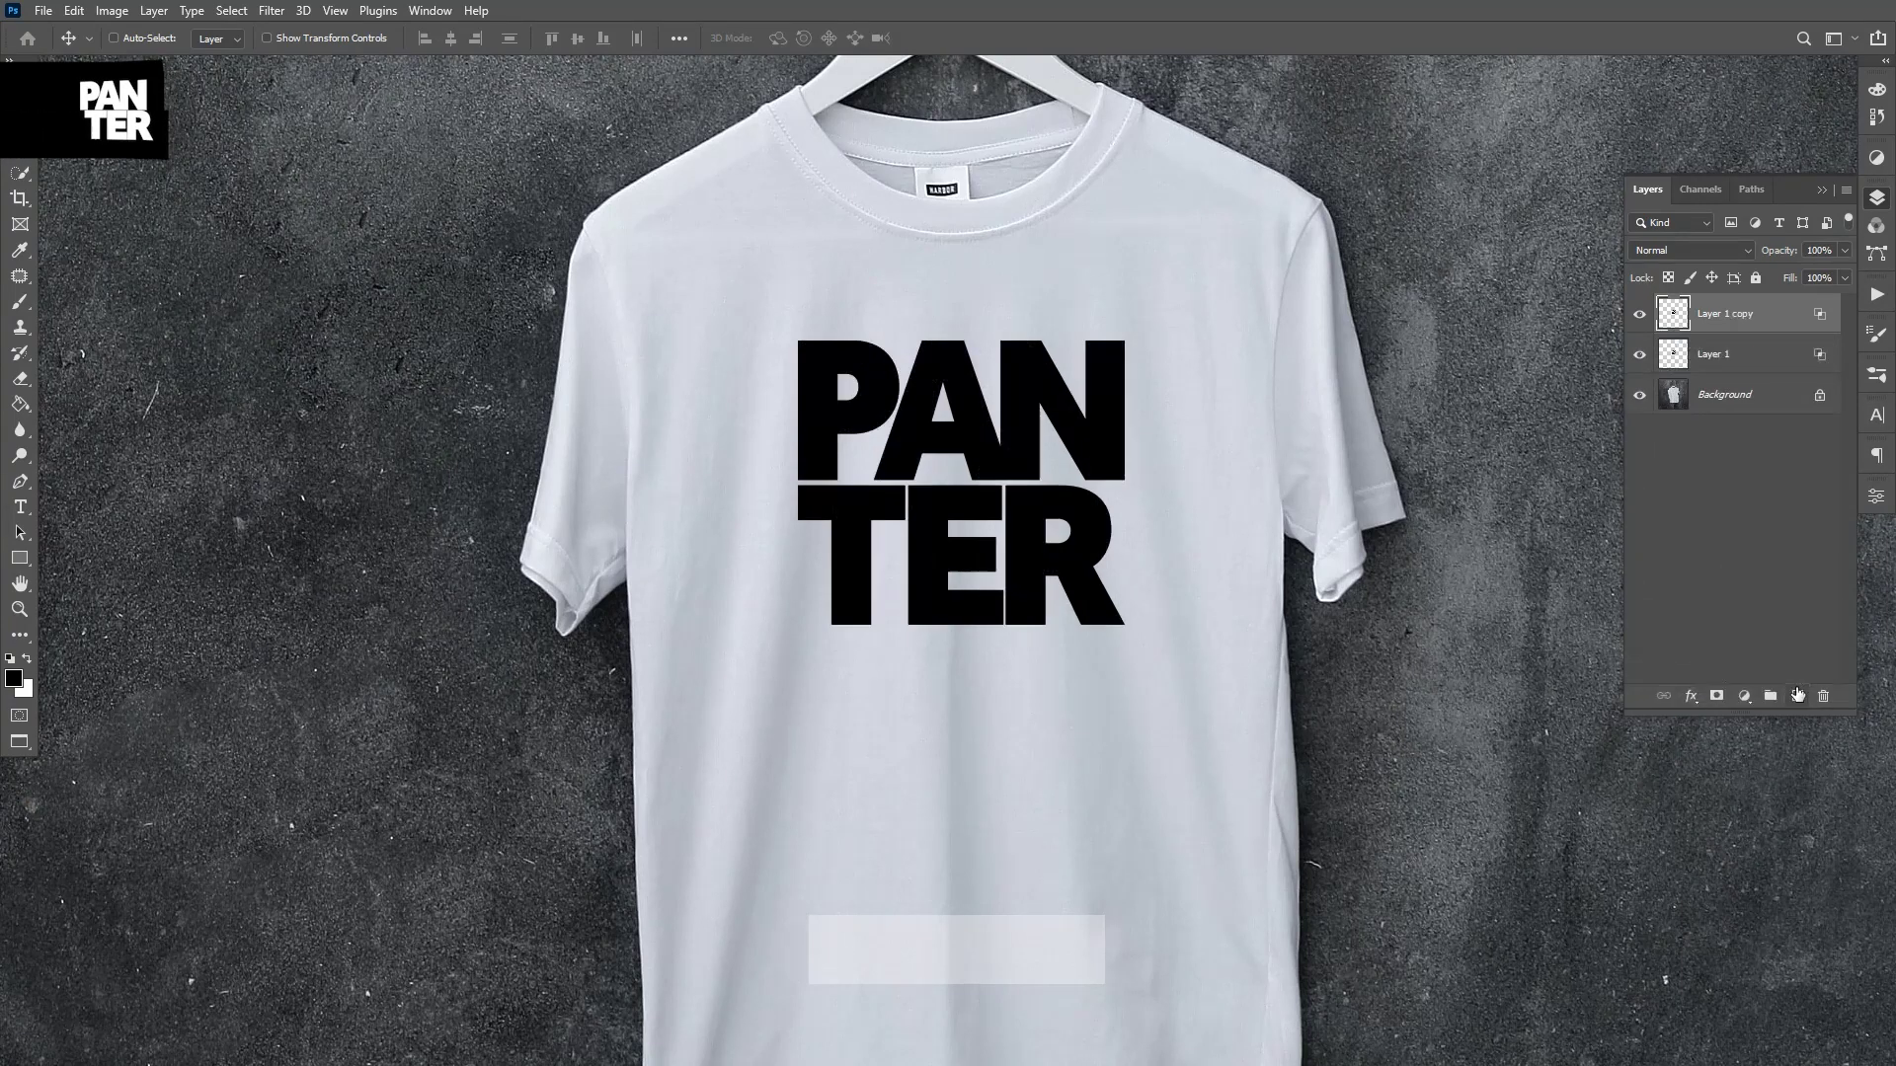
# Step: Split Layer 1 copy's Underlying Layer Blend If black stop at 0/164
pyautogui.doubleClick(1802, 321)
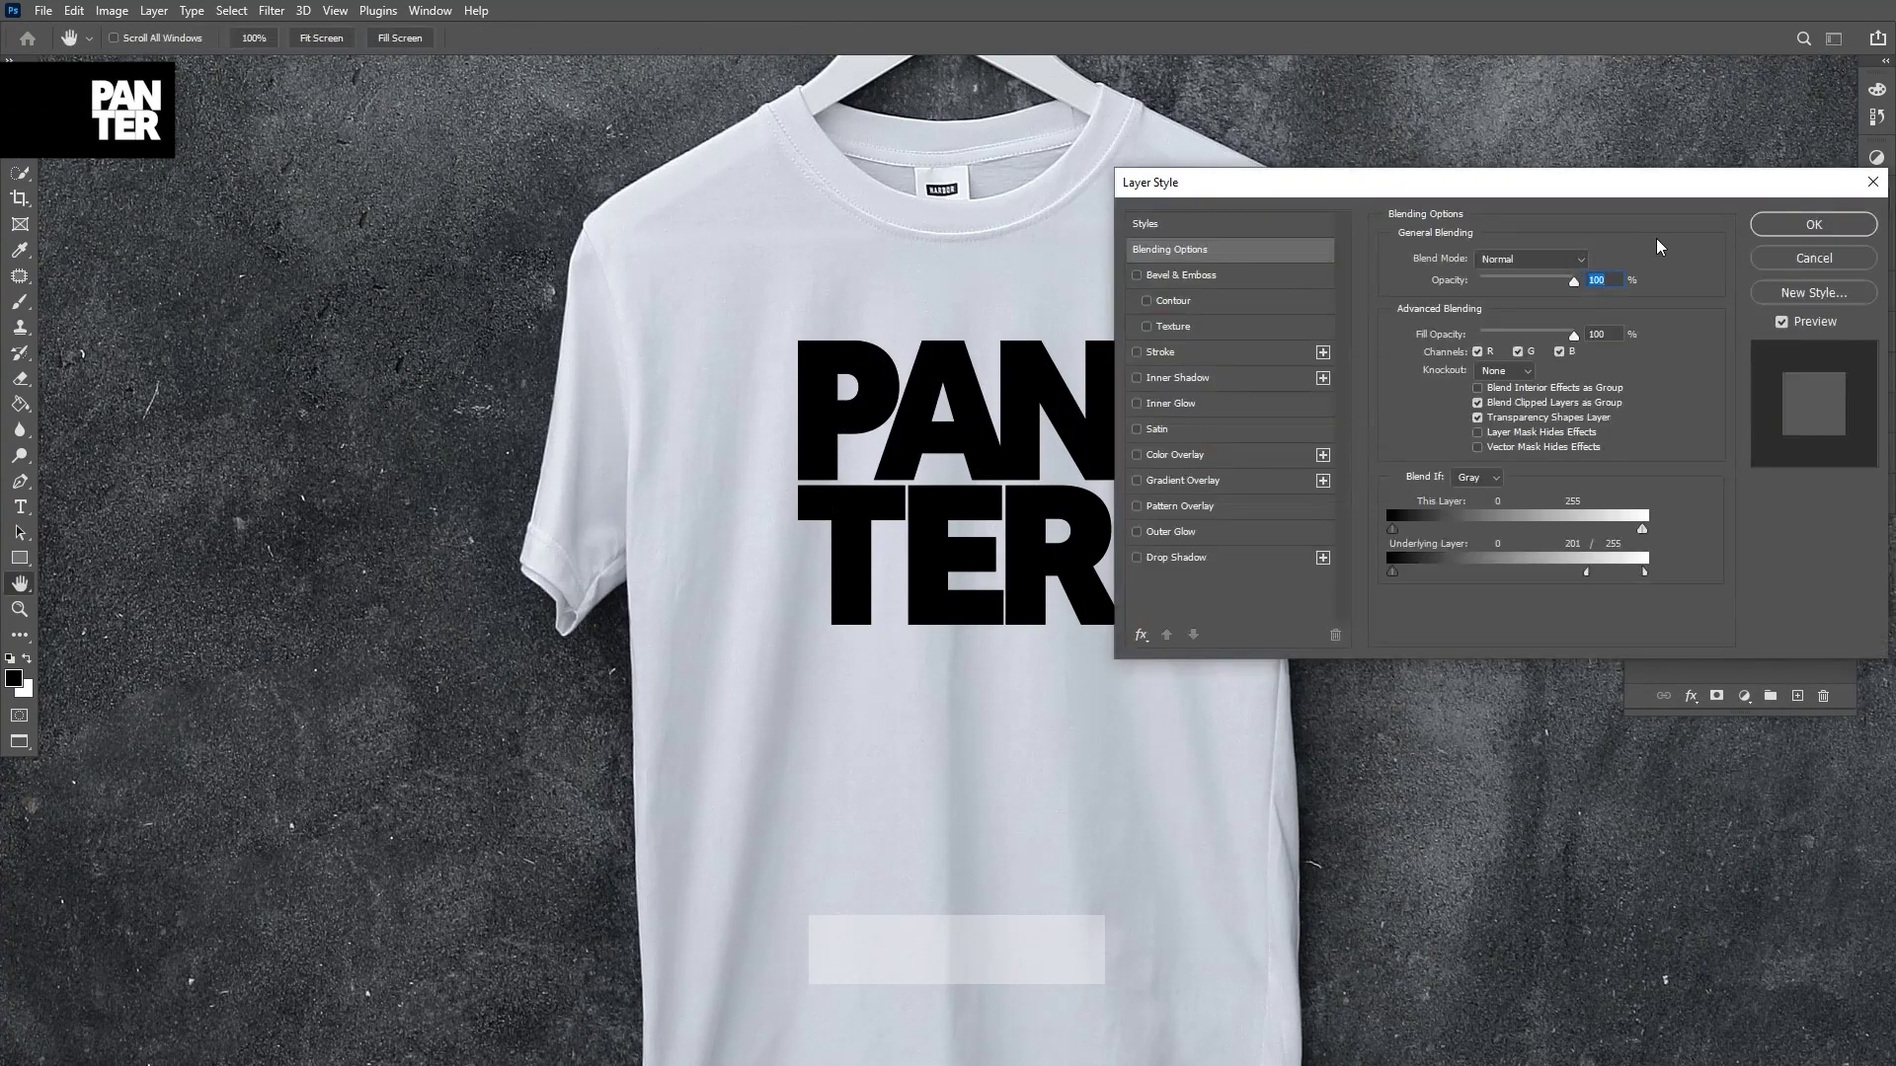
pyautogui.moveTo(1611, 192); pyautogui.dragTo(1812, 221)
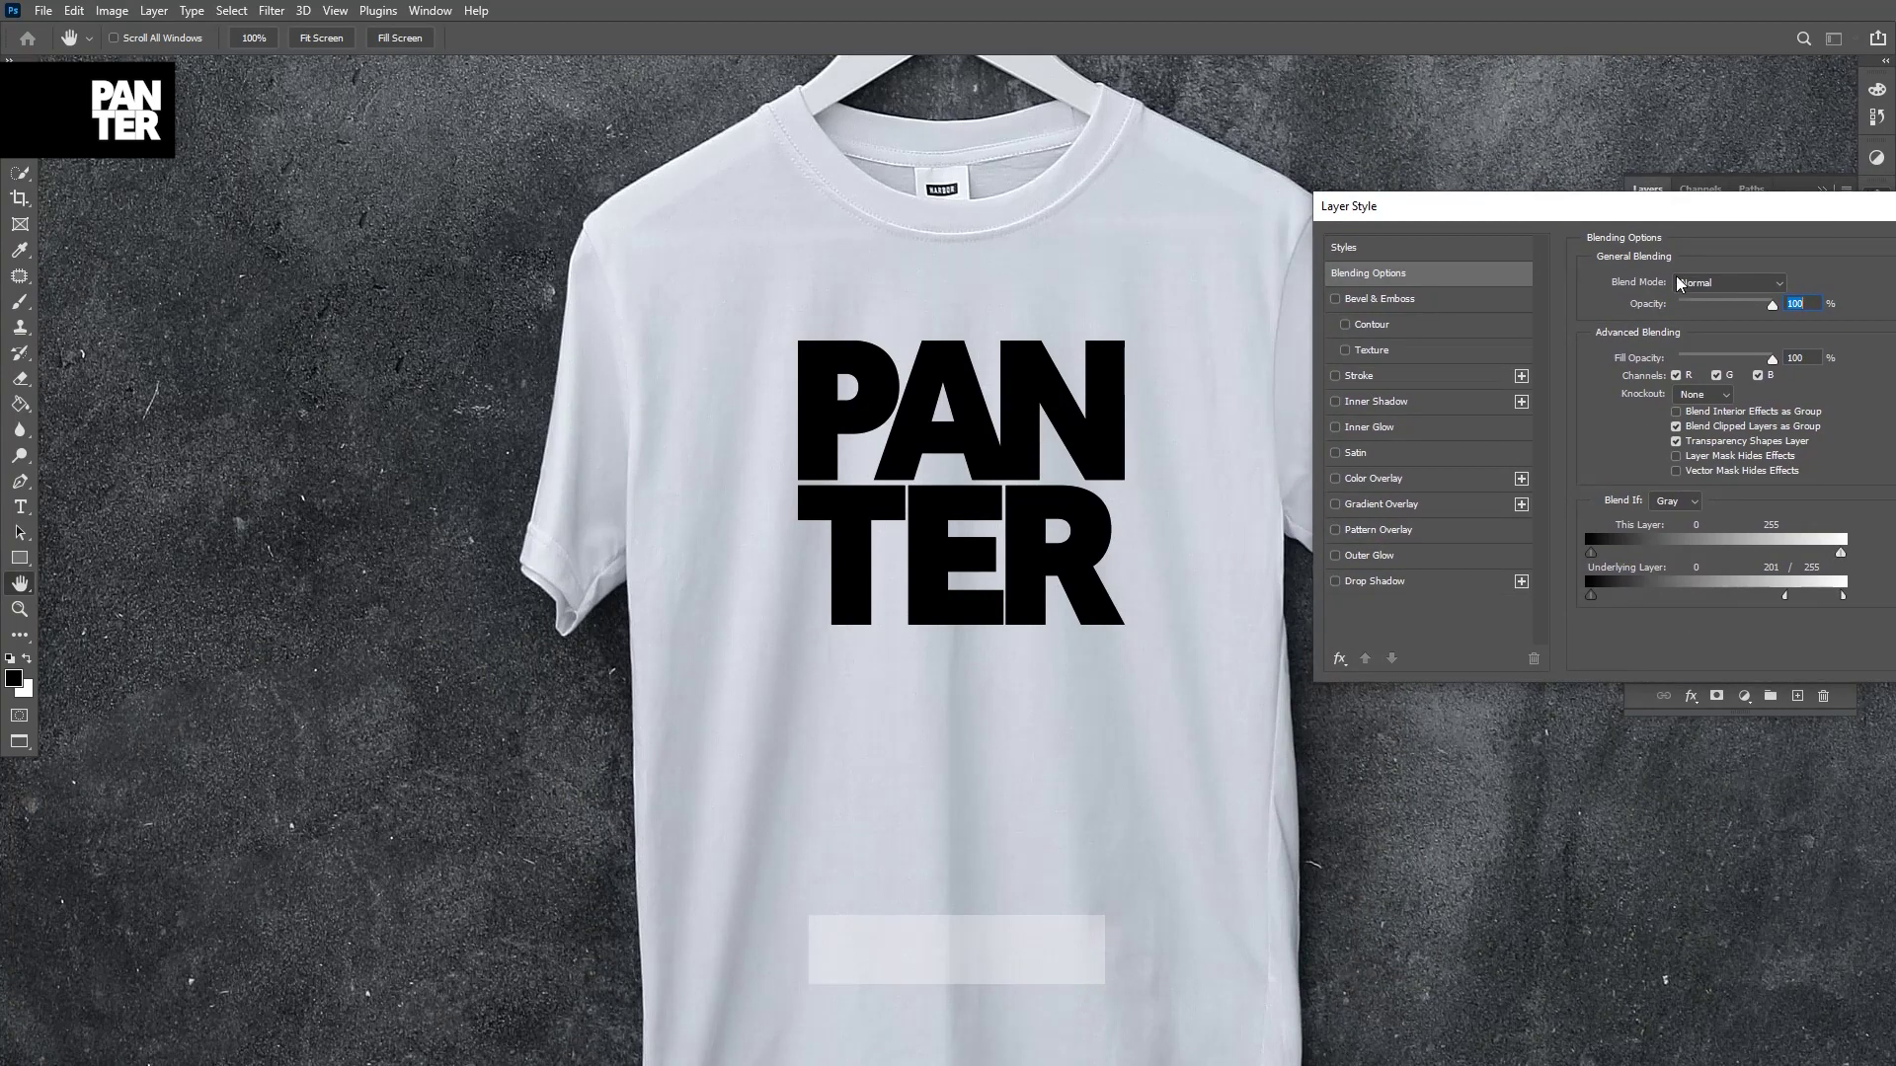
pyautogui.moveTo(1654, 215); pyautogui.dragTo(1622, 183)
pyautogui.press('alt')
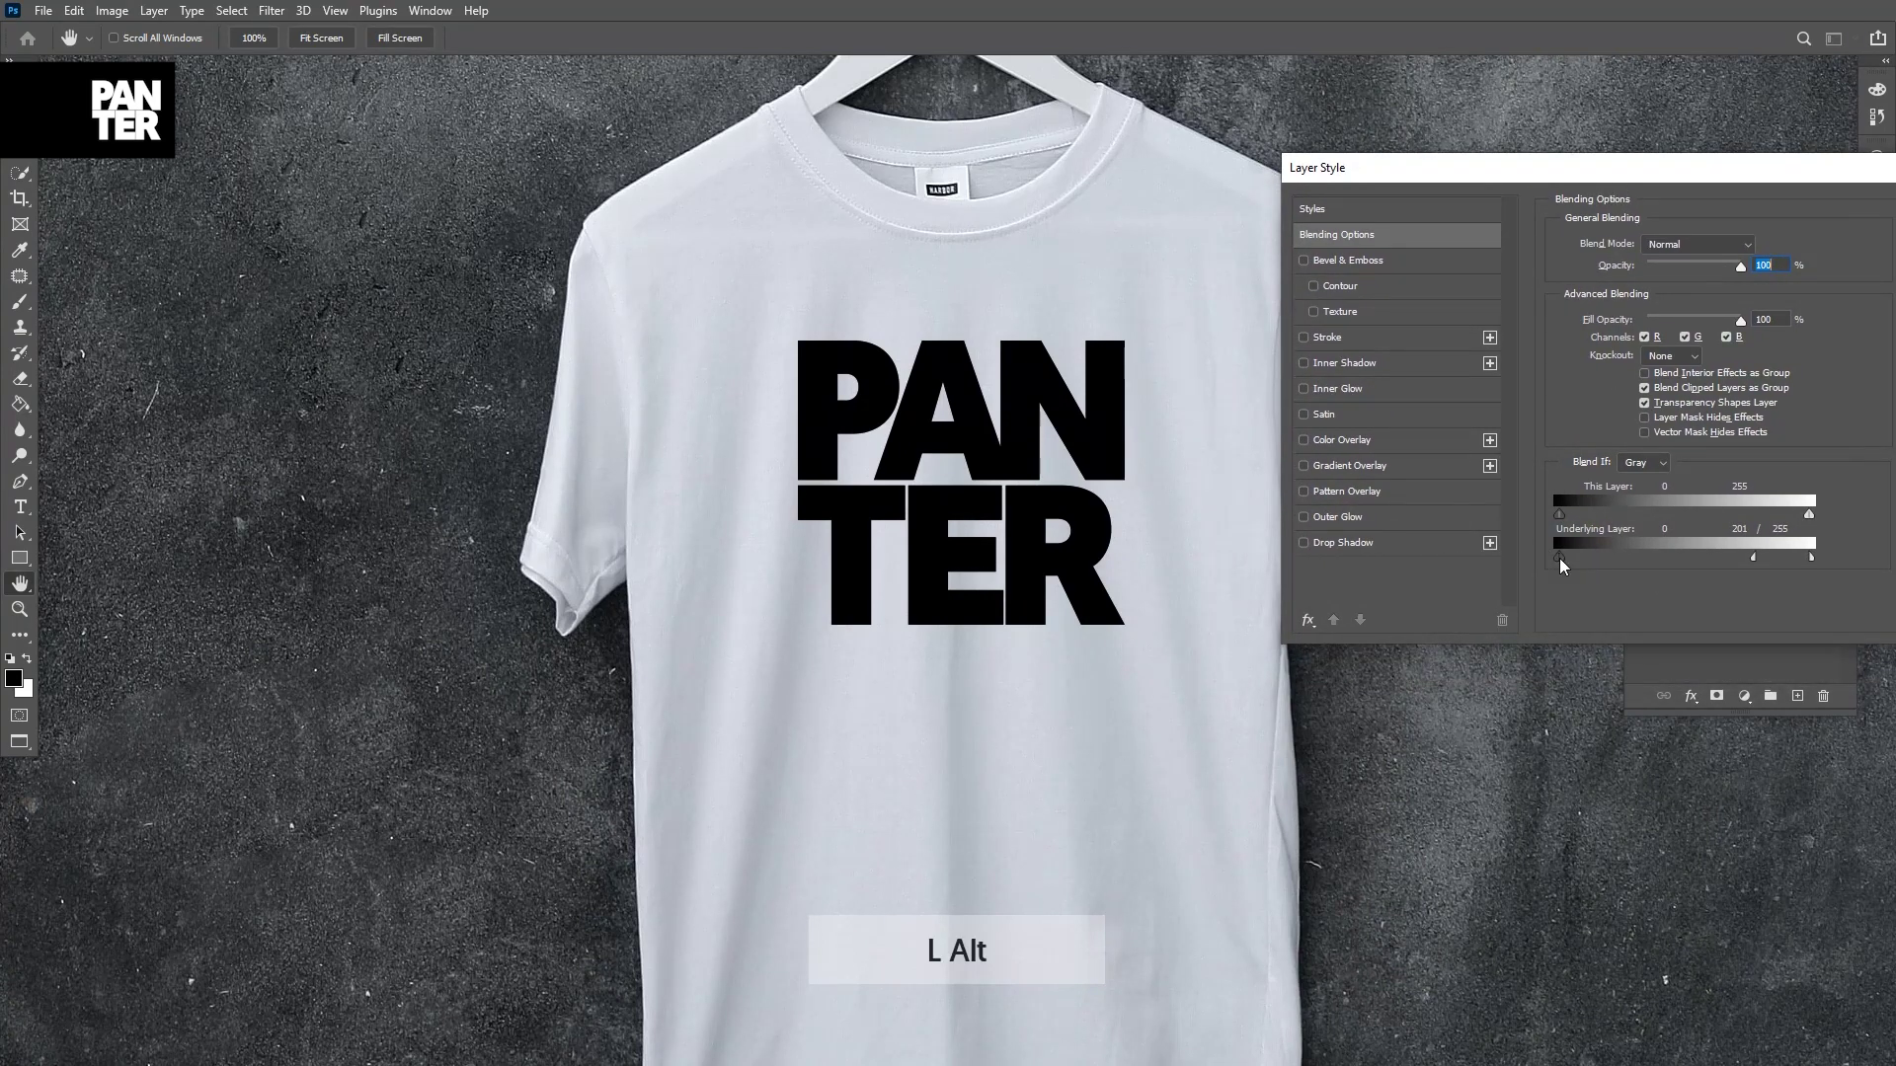
pyautogui.moveTo(1562, 558); pyautogui.dragTo(1769, 557)
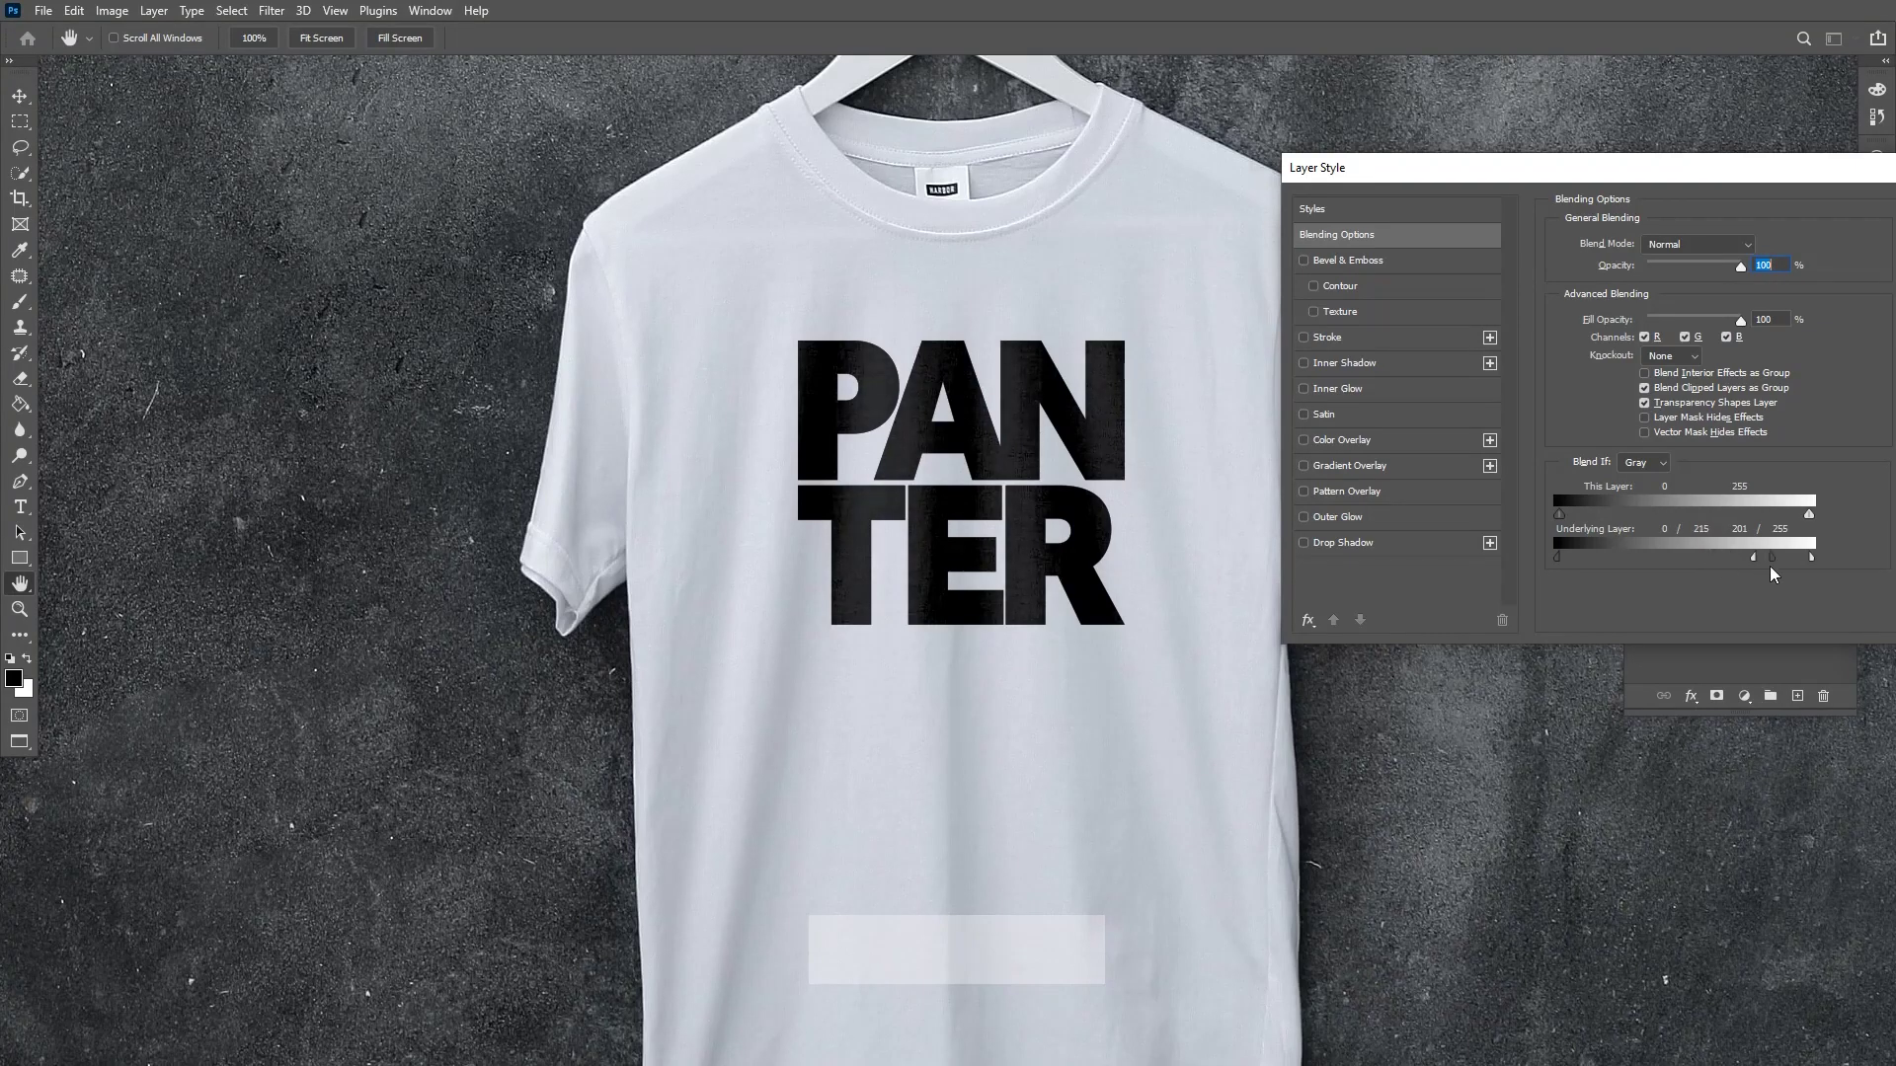
pyautogui.moveTo(1769, 566); pyautogui.dragTo(1828, 584)
pyautogui.moveTo(1714, 559); pyautogui.dragTo(1720, 559)
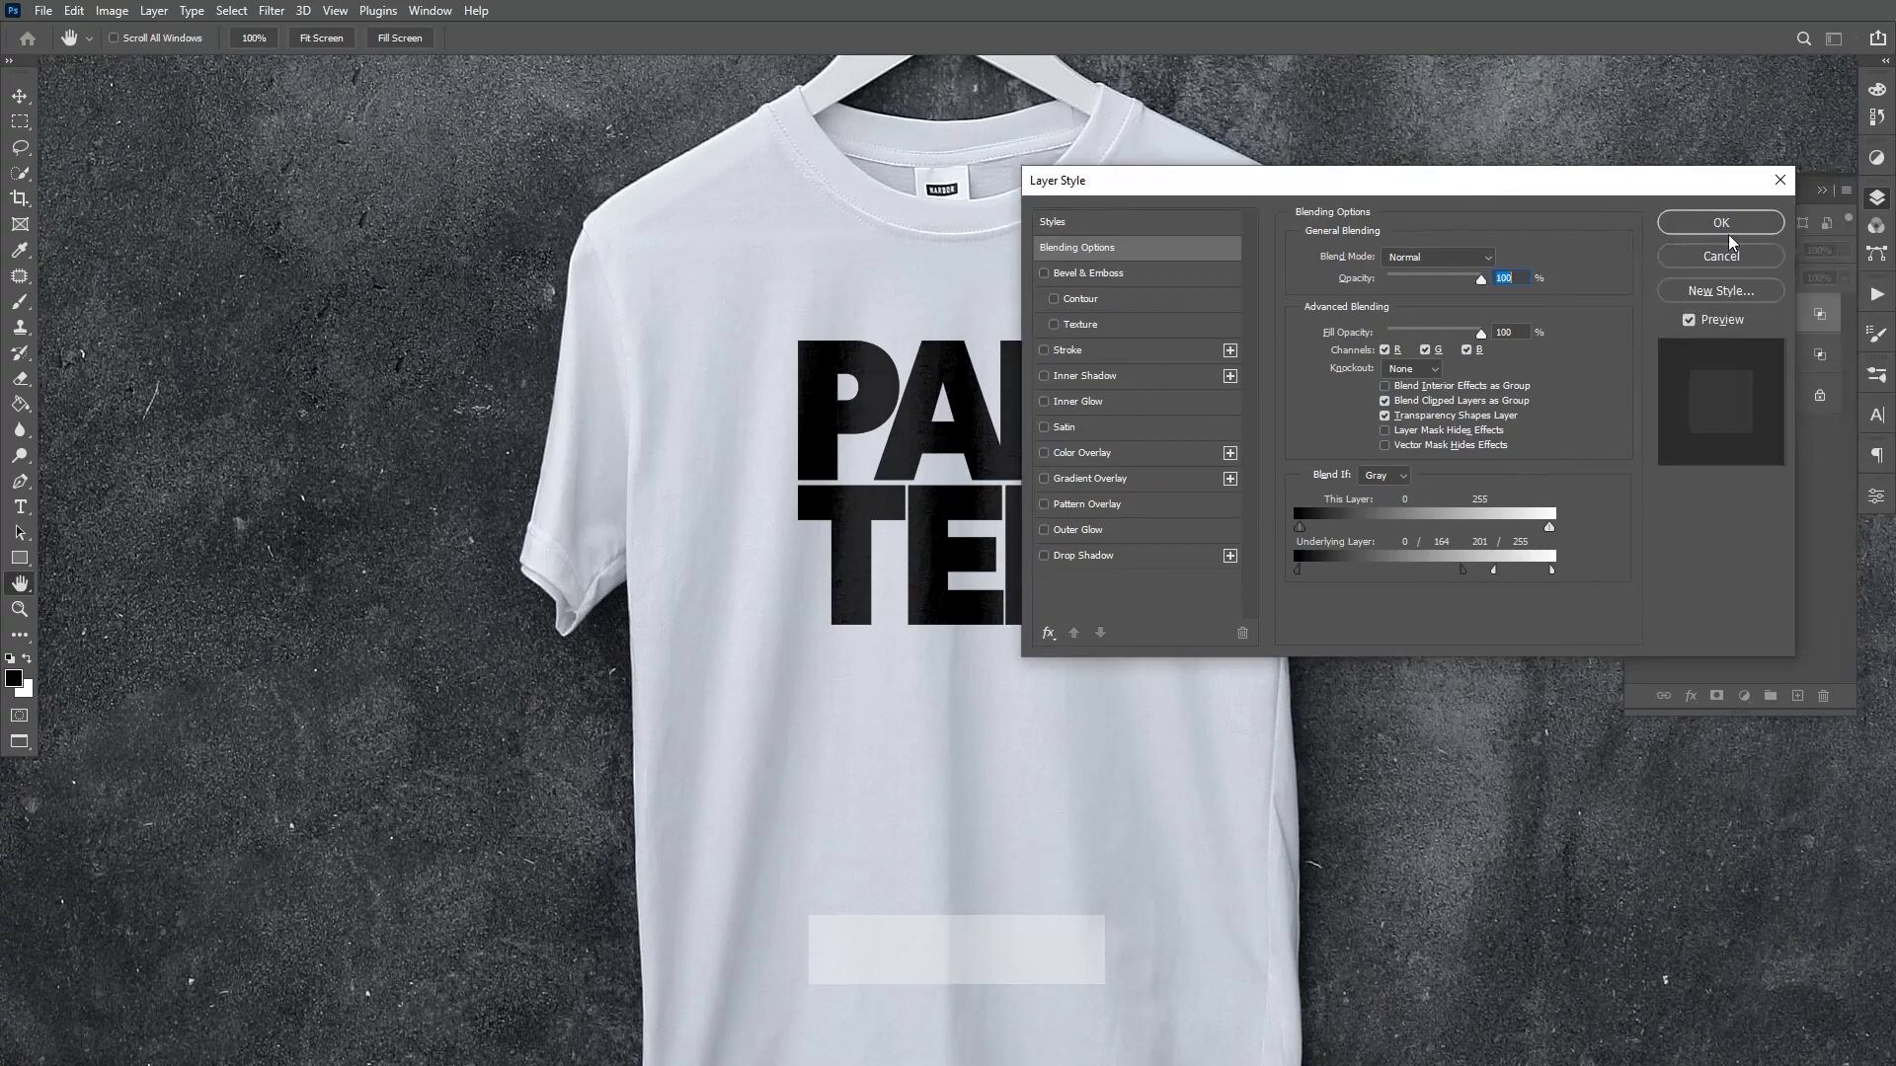
pyautogui.click(1797, 229)
# Step: Compare the print with Layer 1 copy hidden and shown, ending with it visible
pyautogui.scroll(2, 1096, 483)
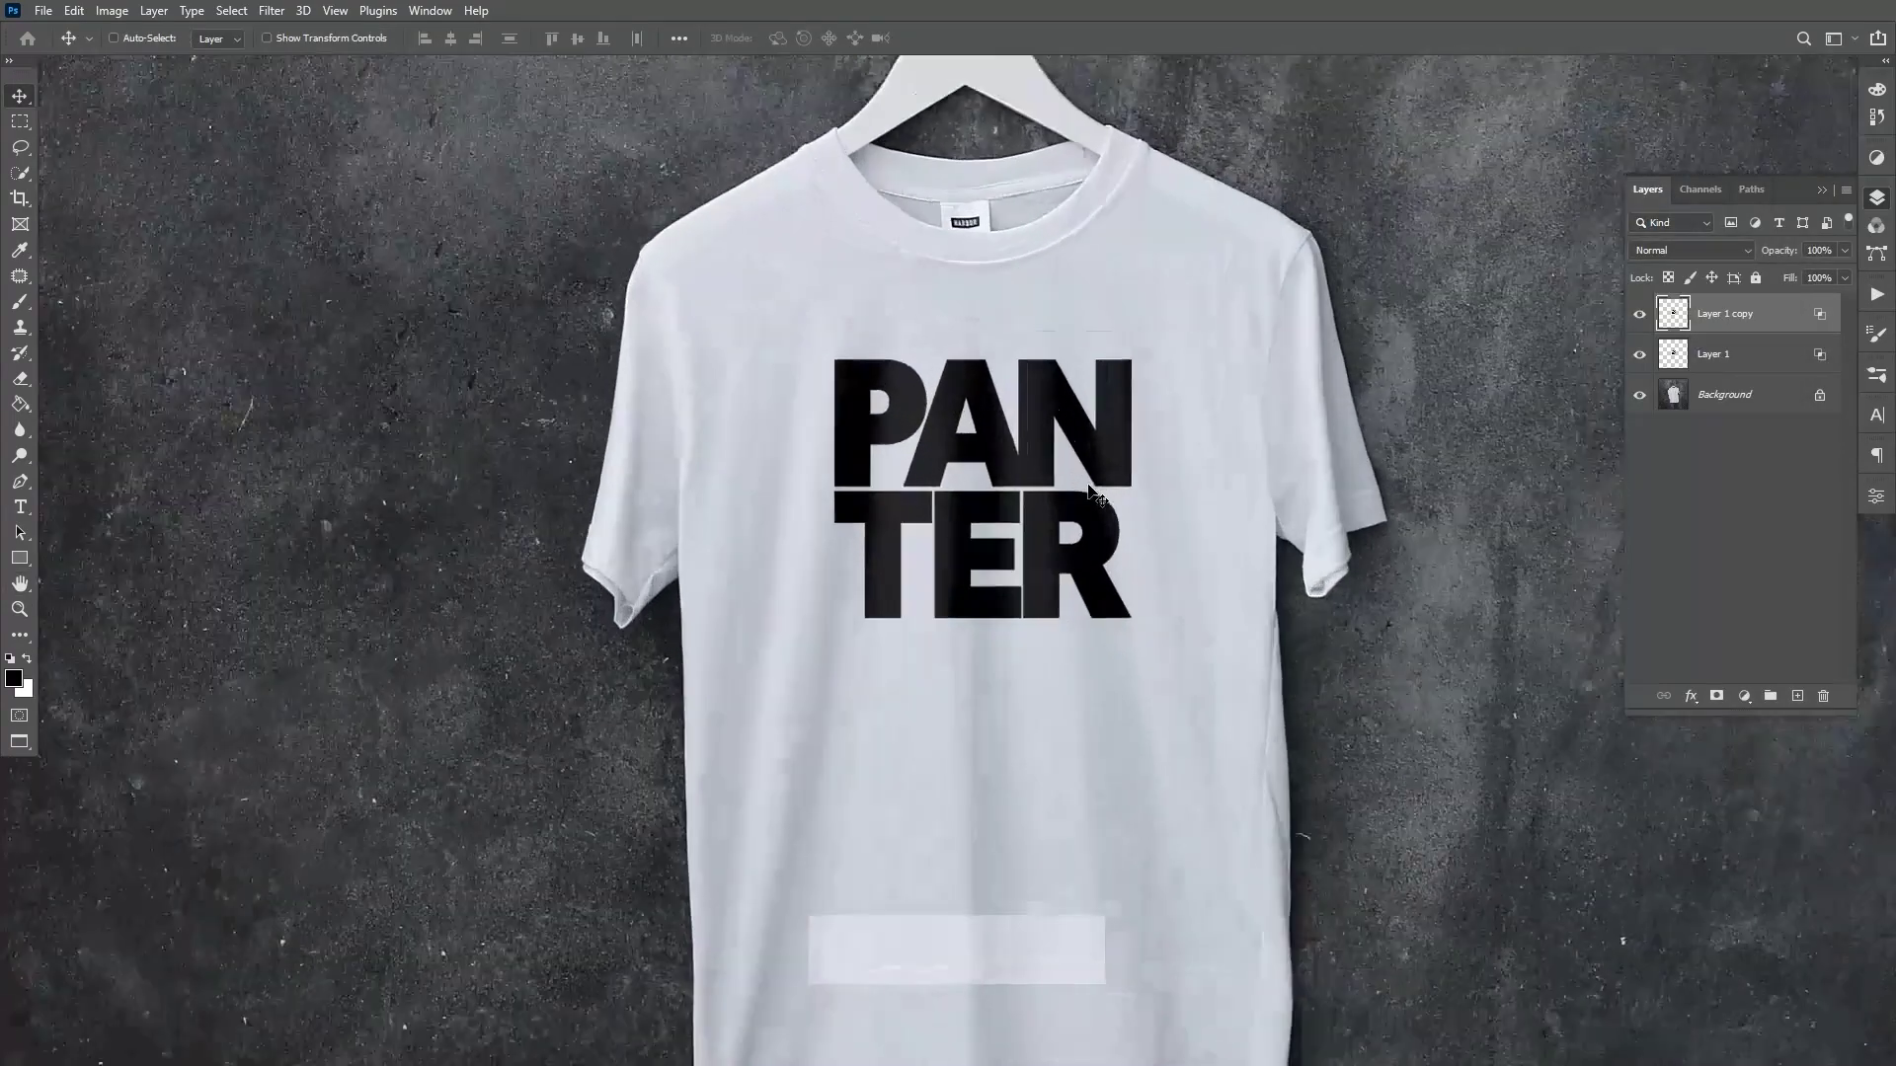
pyautogui.click(1641, 314)
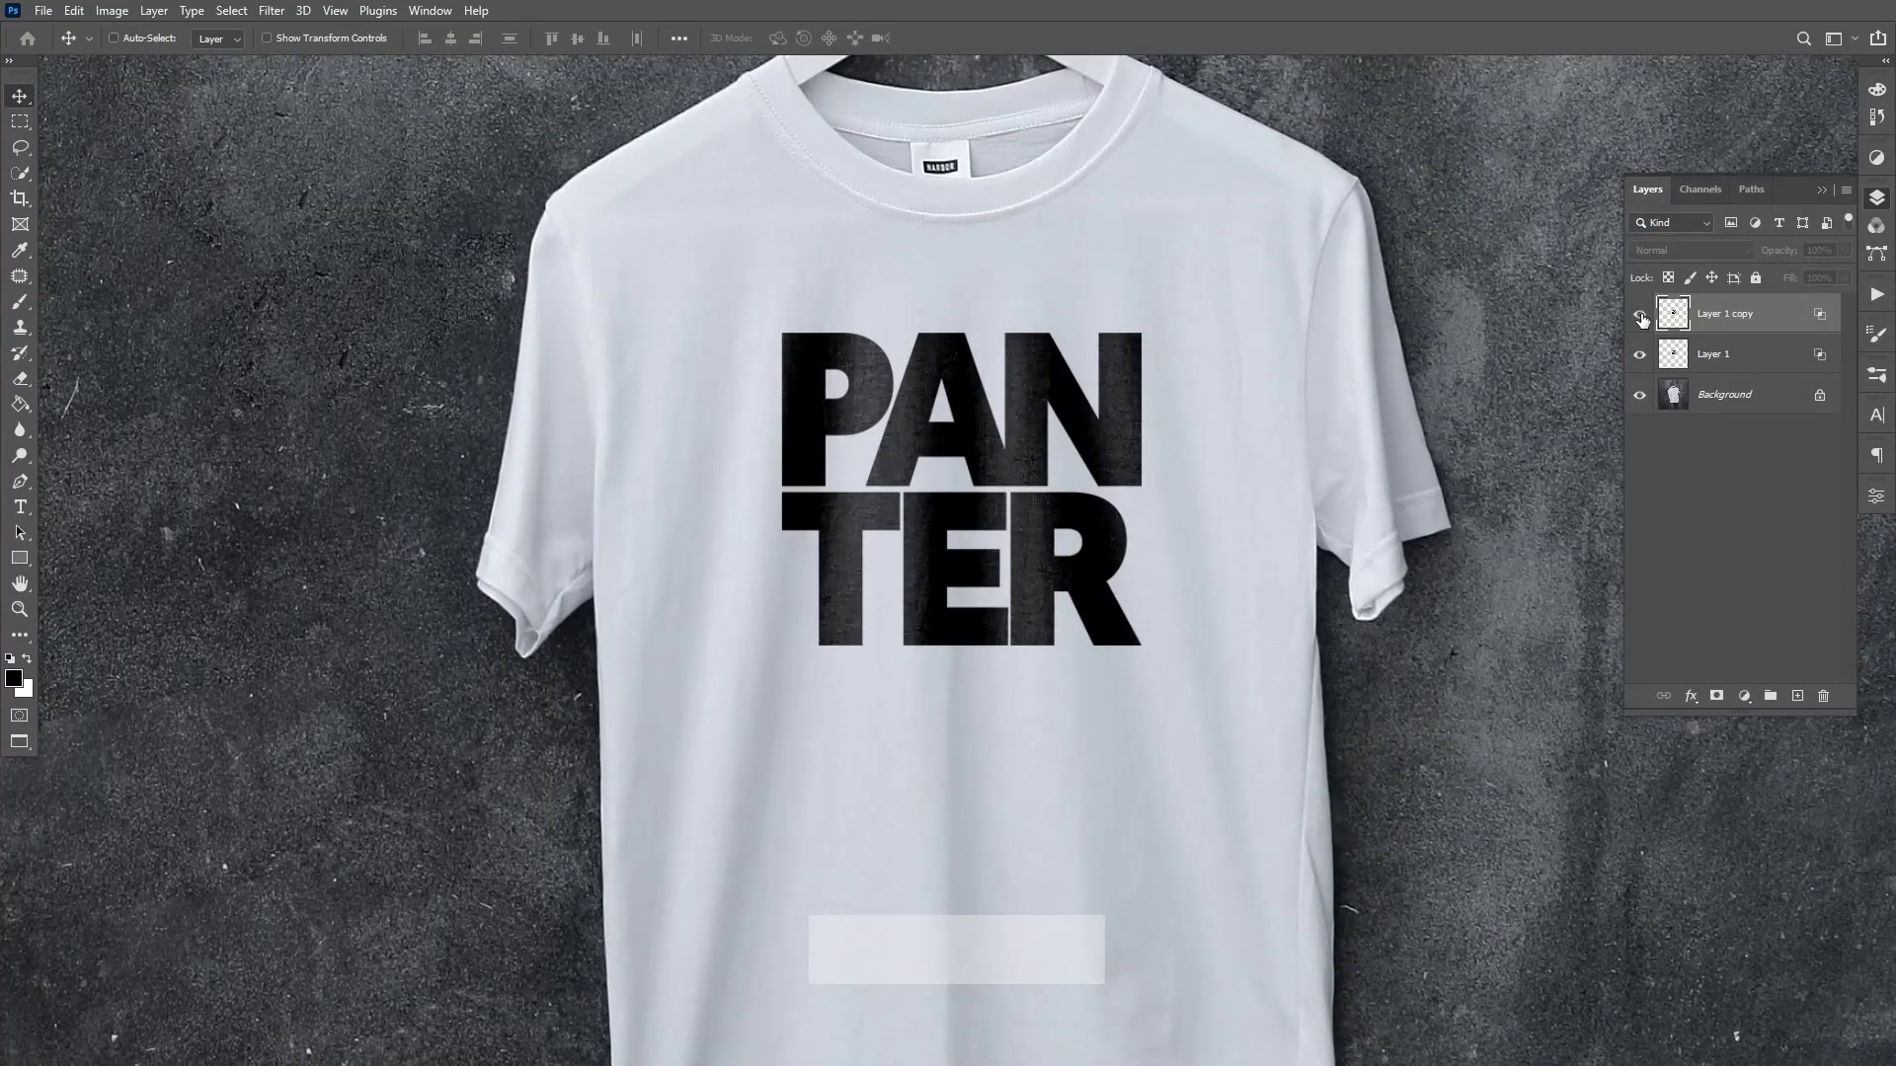
pyautogui.click(1641, 316)
pyautogui.click(1641, 316)
pyautogui.scroll(2, 1197, 424)
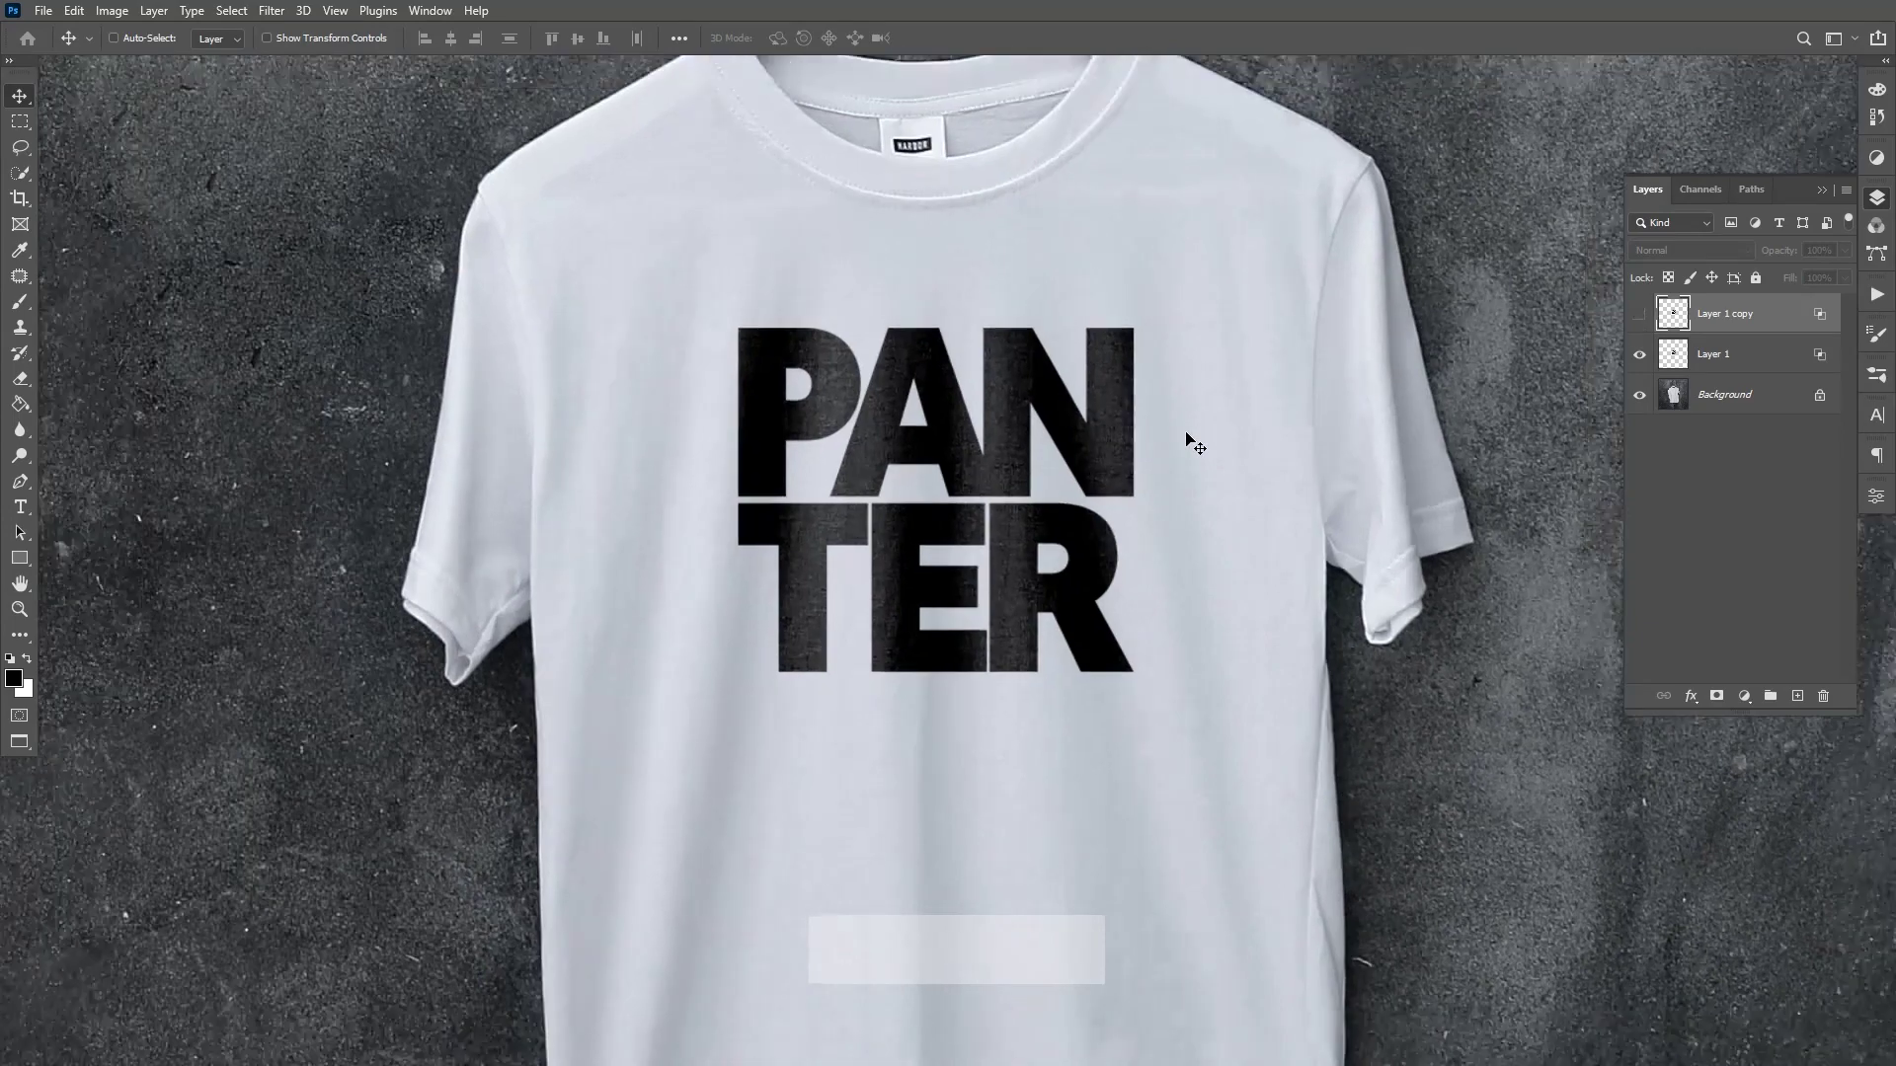
pyautogui.scroll(-3, 1197, 439)
pyautogui.scroll(-2, 1451, 419)
pyautogui.scroll(1, 1426, 452)
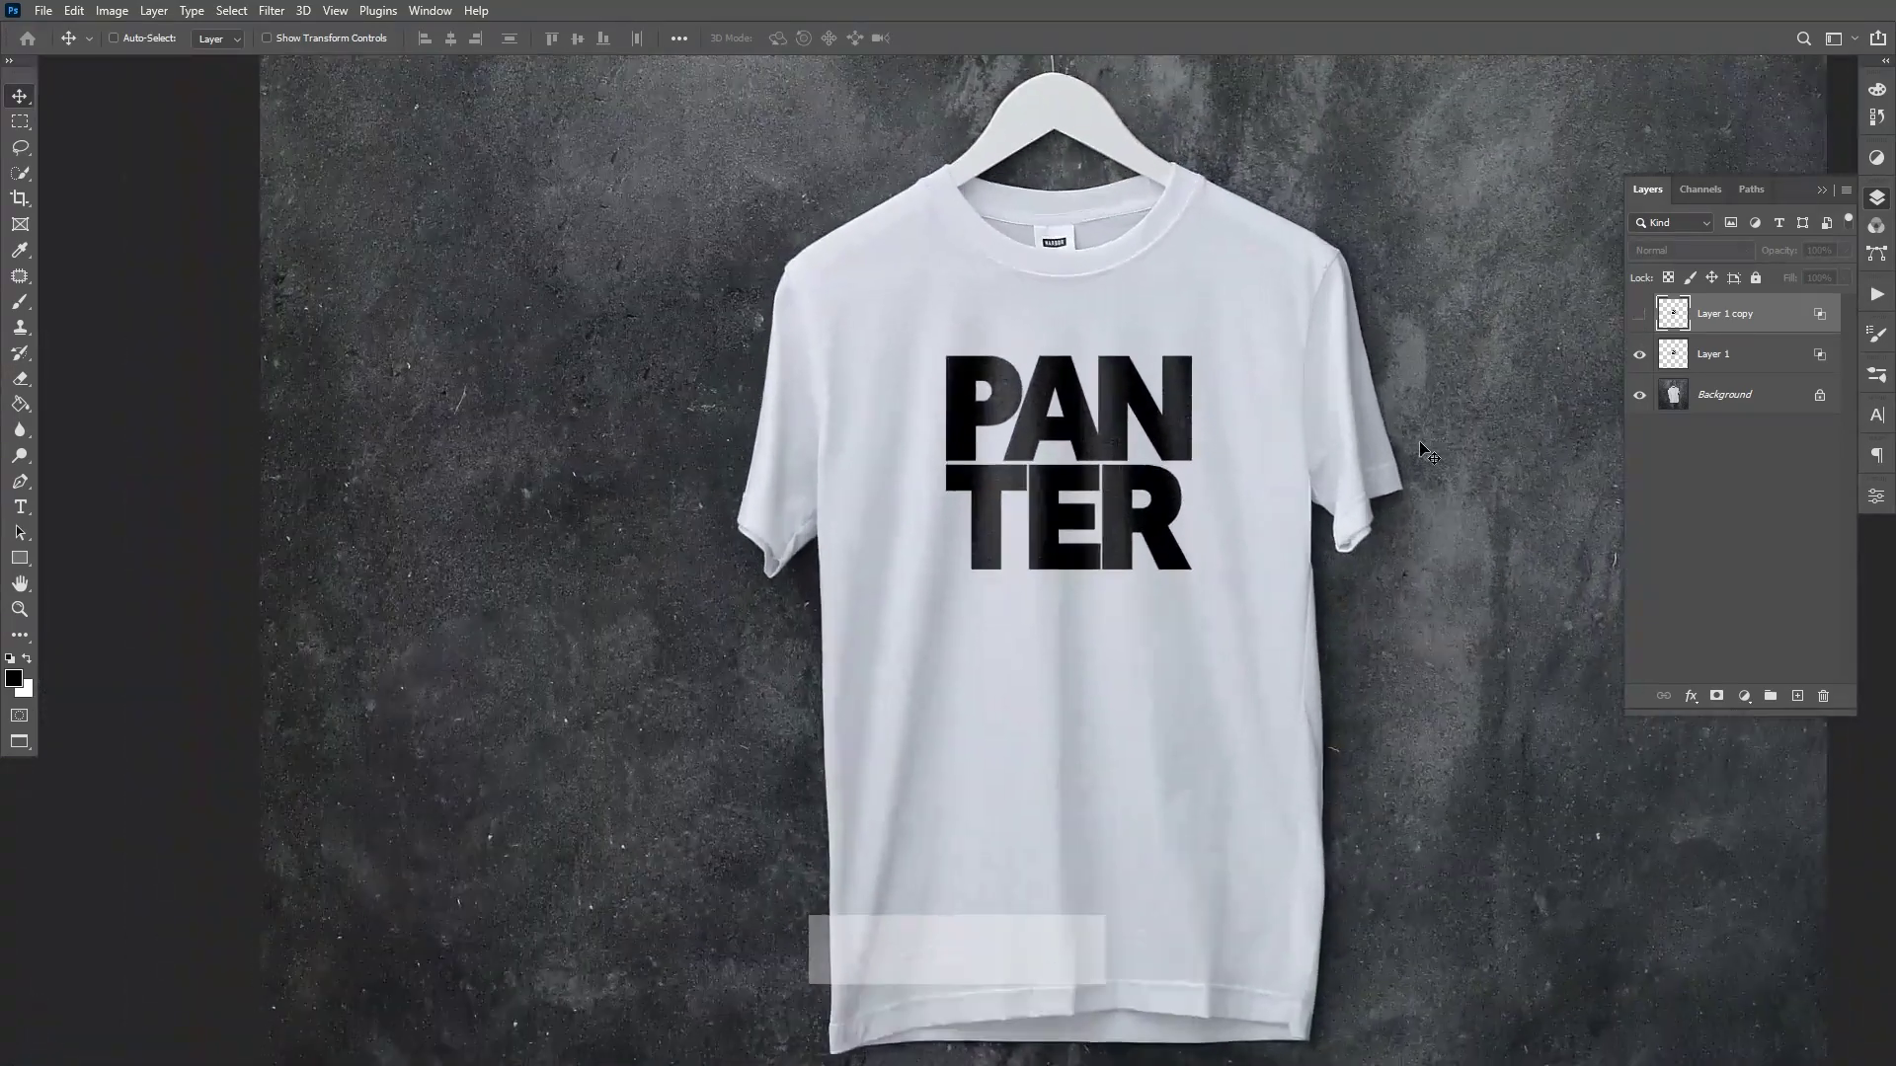
pyautogui.scroll(-2, 1428, 453)
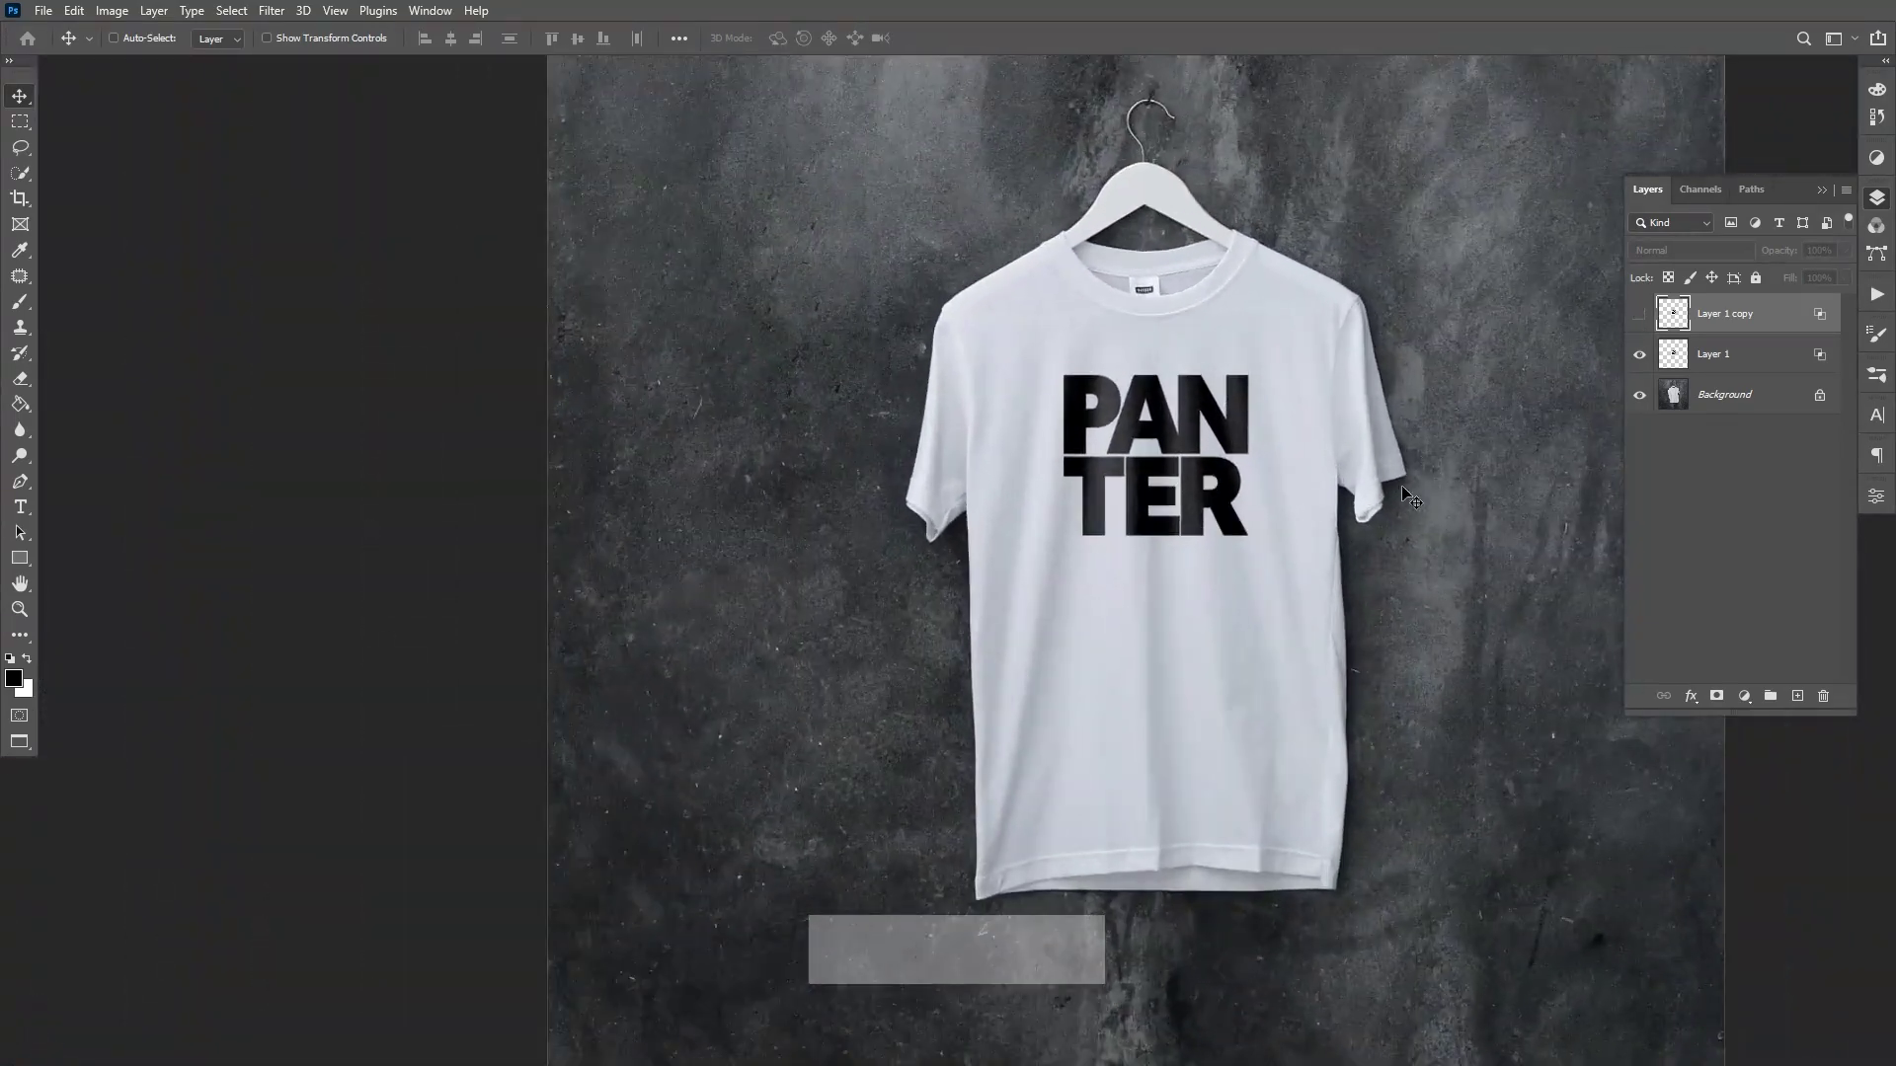
pyautogui.press('space')
pyautogui.moveTo(1416, 489); pyautogui.dragTo(1187, 475)
pyautogui.click(1641, 314)
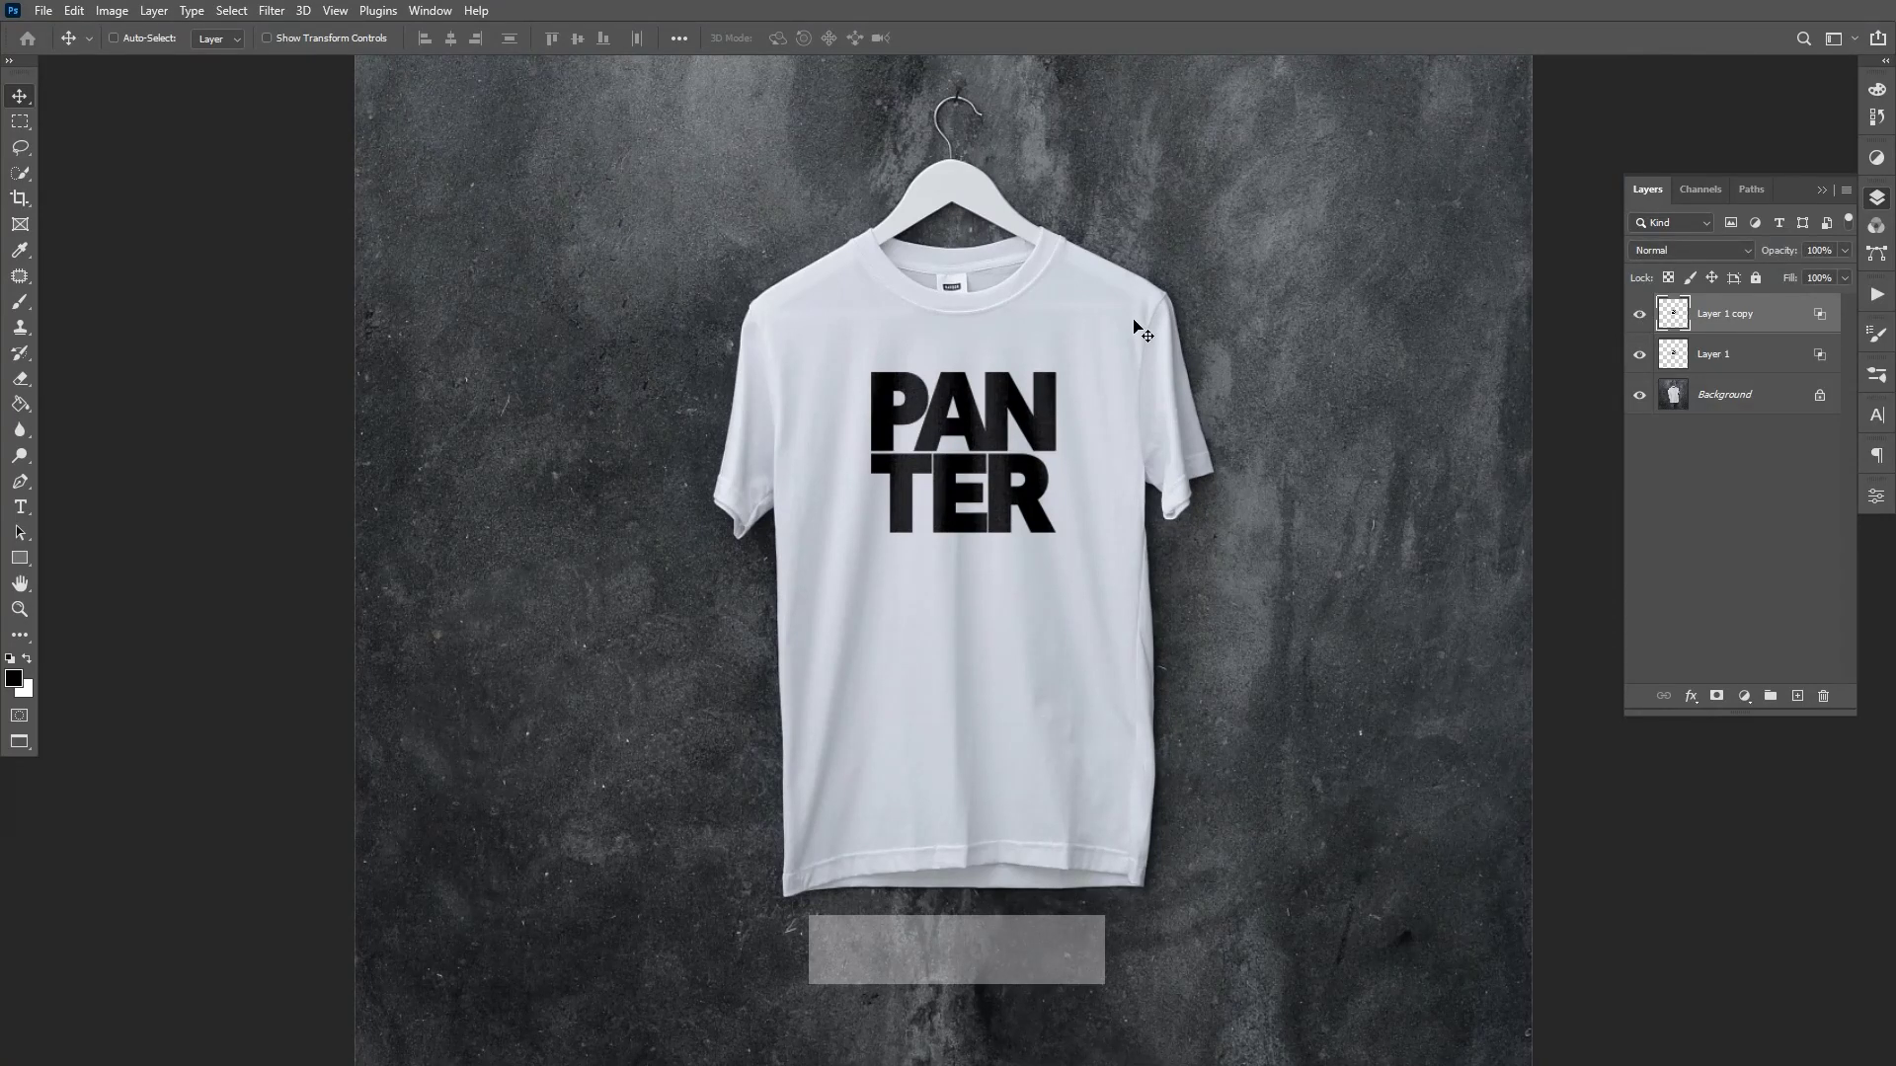
# Step: Zoom out to the whole shirt and open Layer 1 copy's Opacity control to lower it to 0%
pyautogui.scroll(-2, 1146, 367)
pyautogui.scroll(4, 1135, 367)
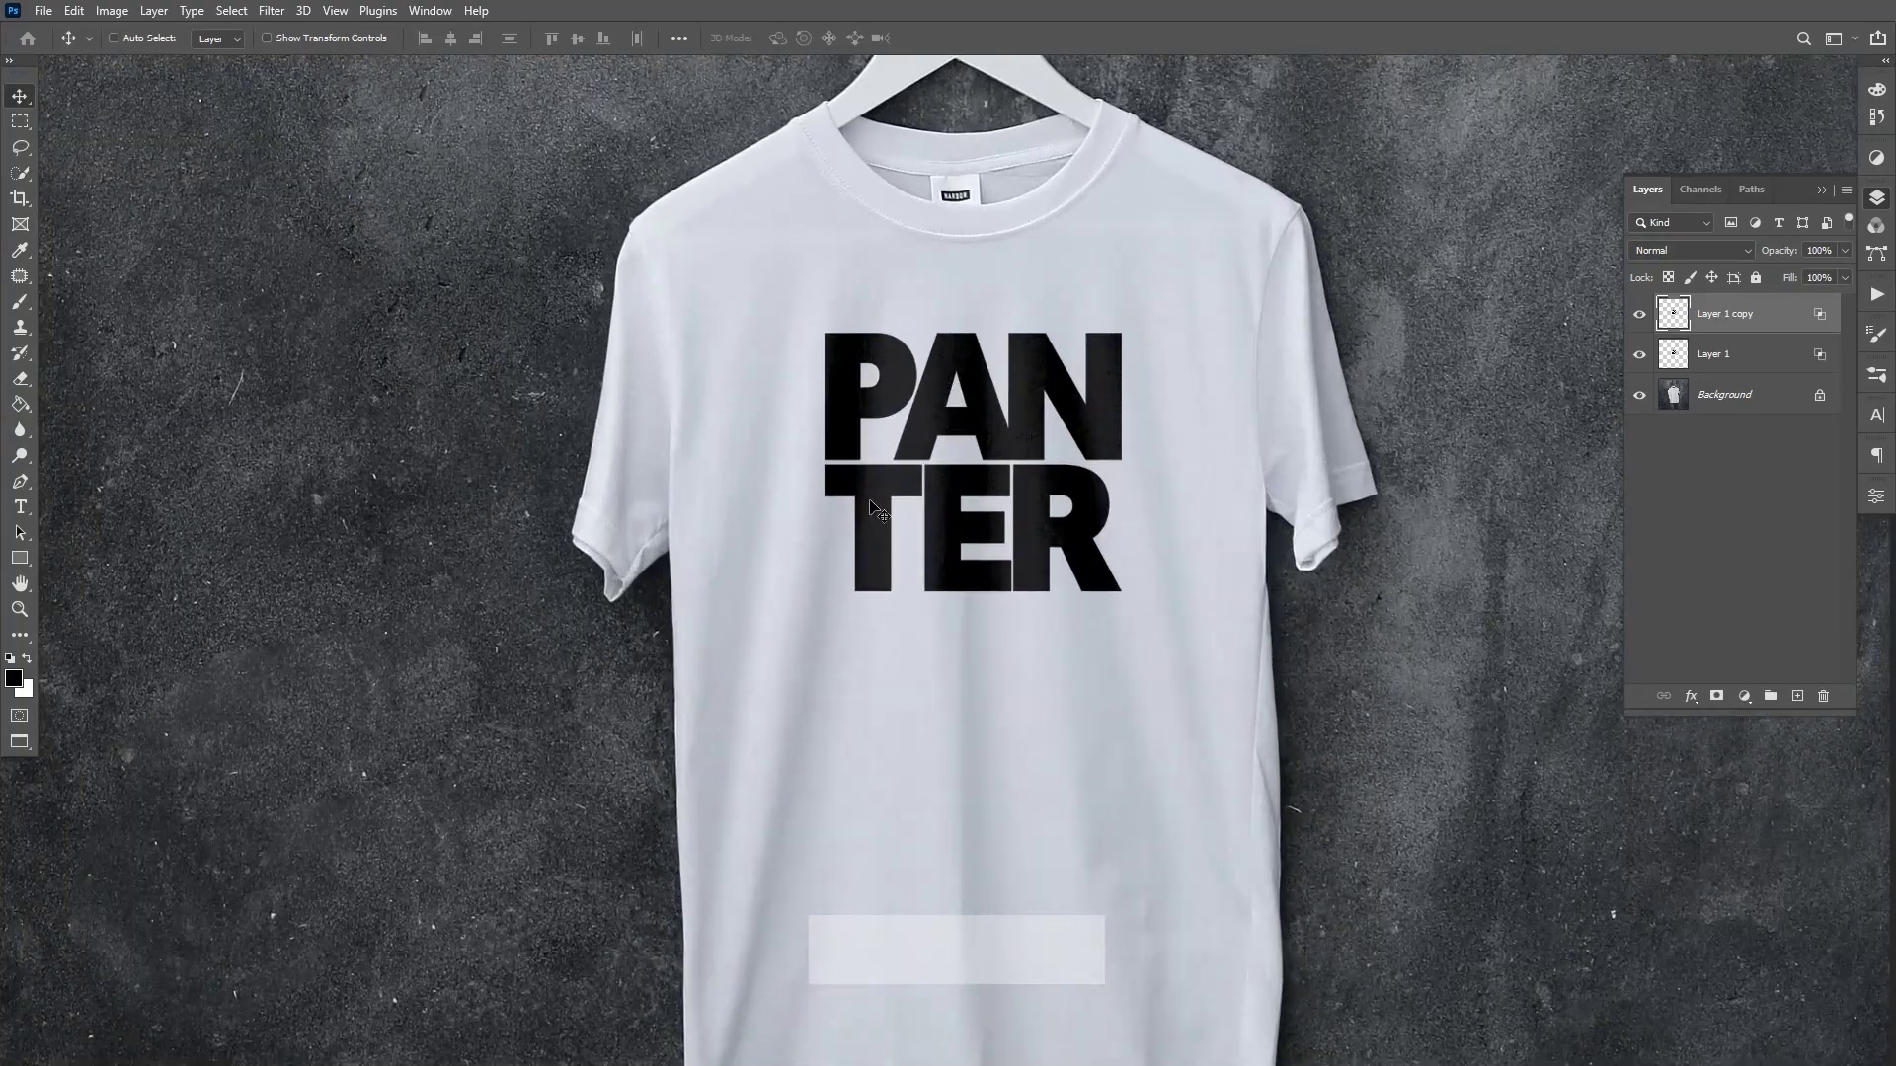
pyautogui.scroll(-2, 868, 510)
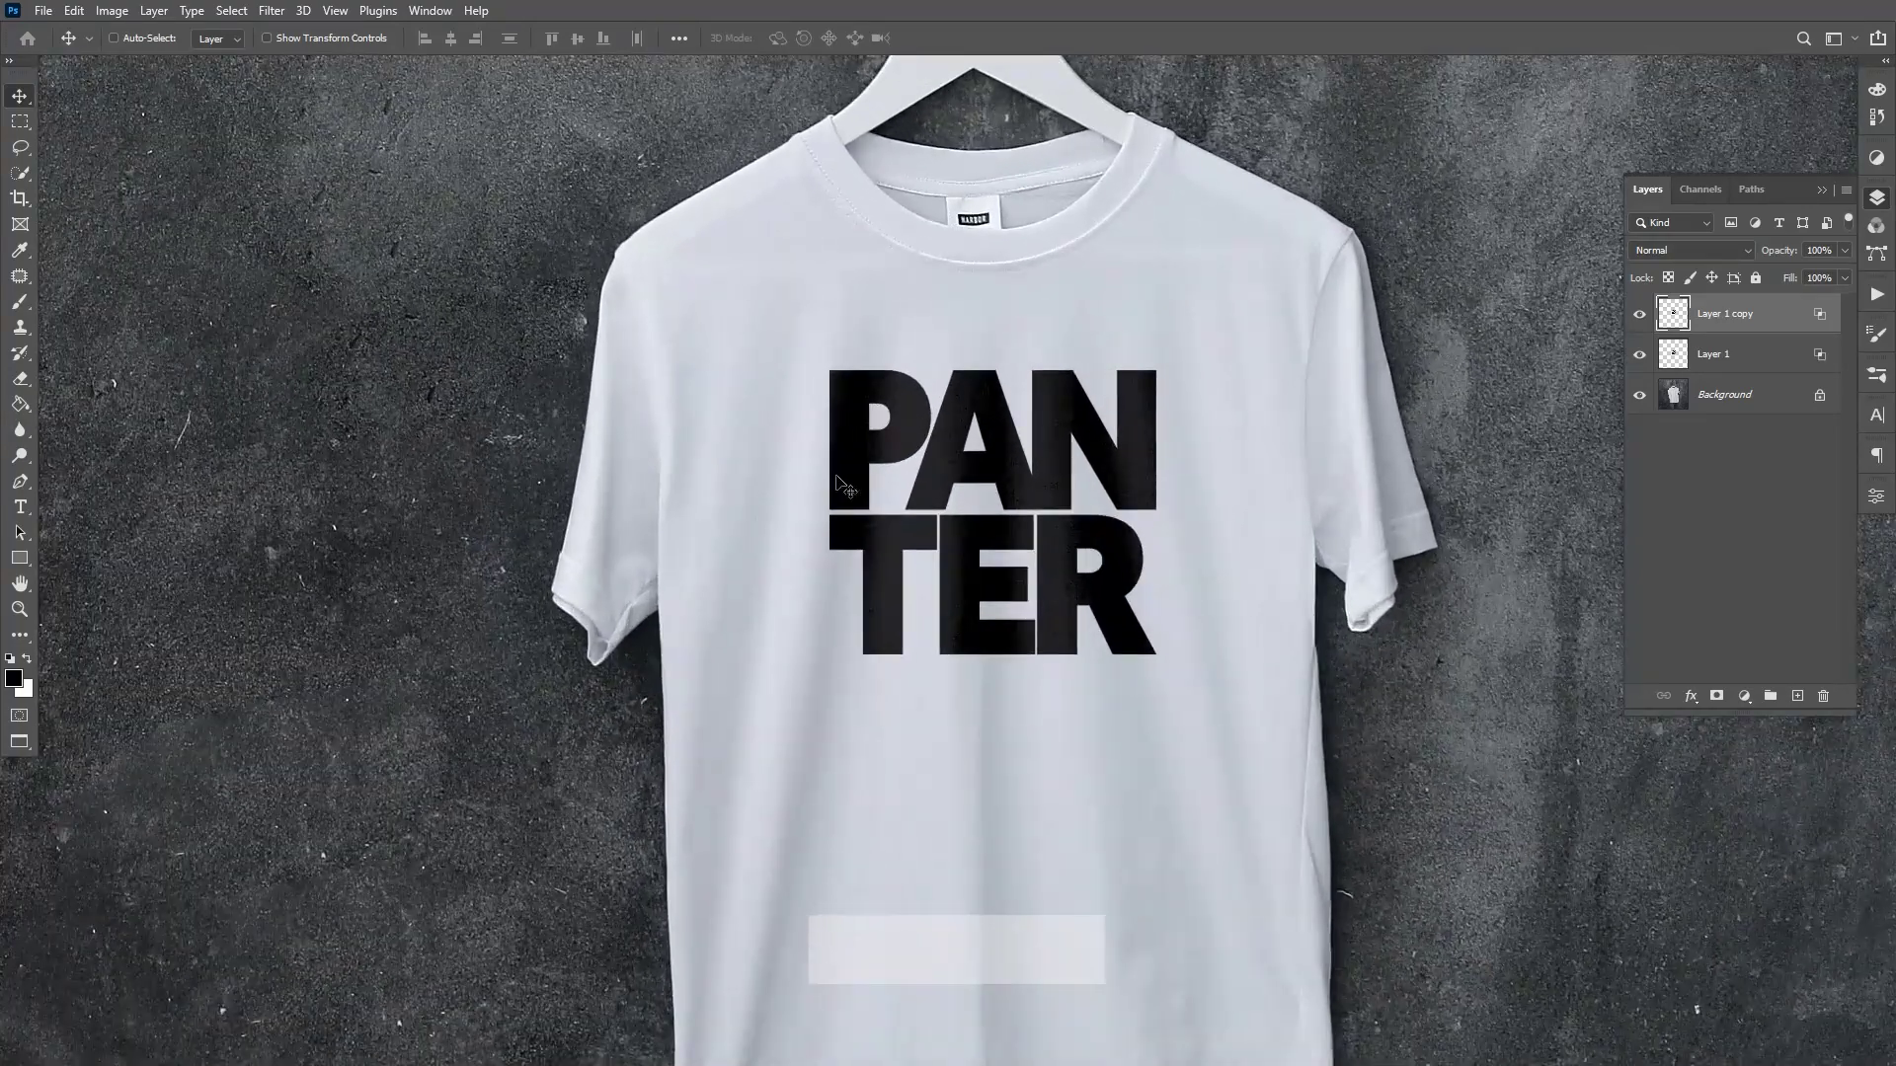
pyautogui.hotkey('ctrl', '-')
pyautogui.hotkey('ctrl', '-')
pyautogui.hotkey('ctrl', '-')
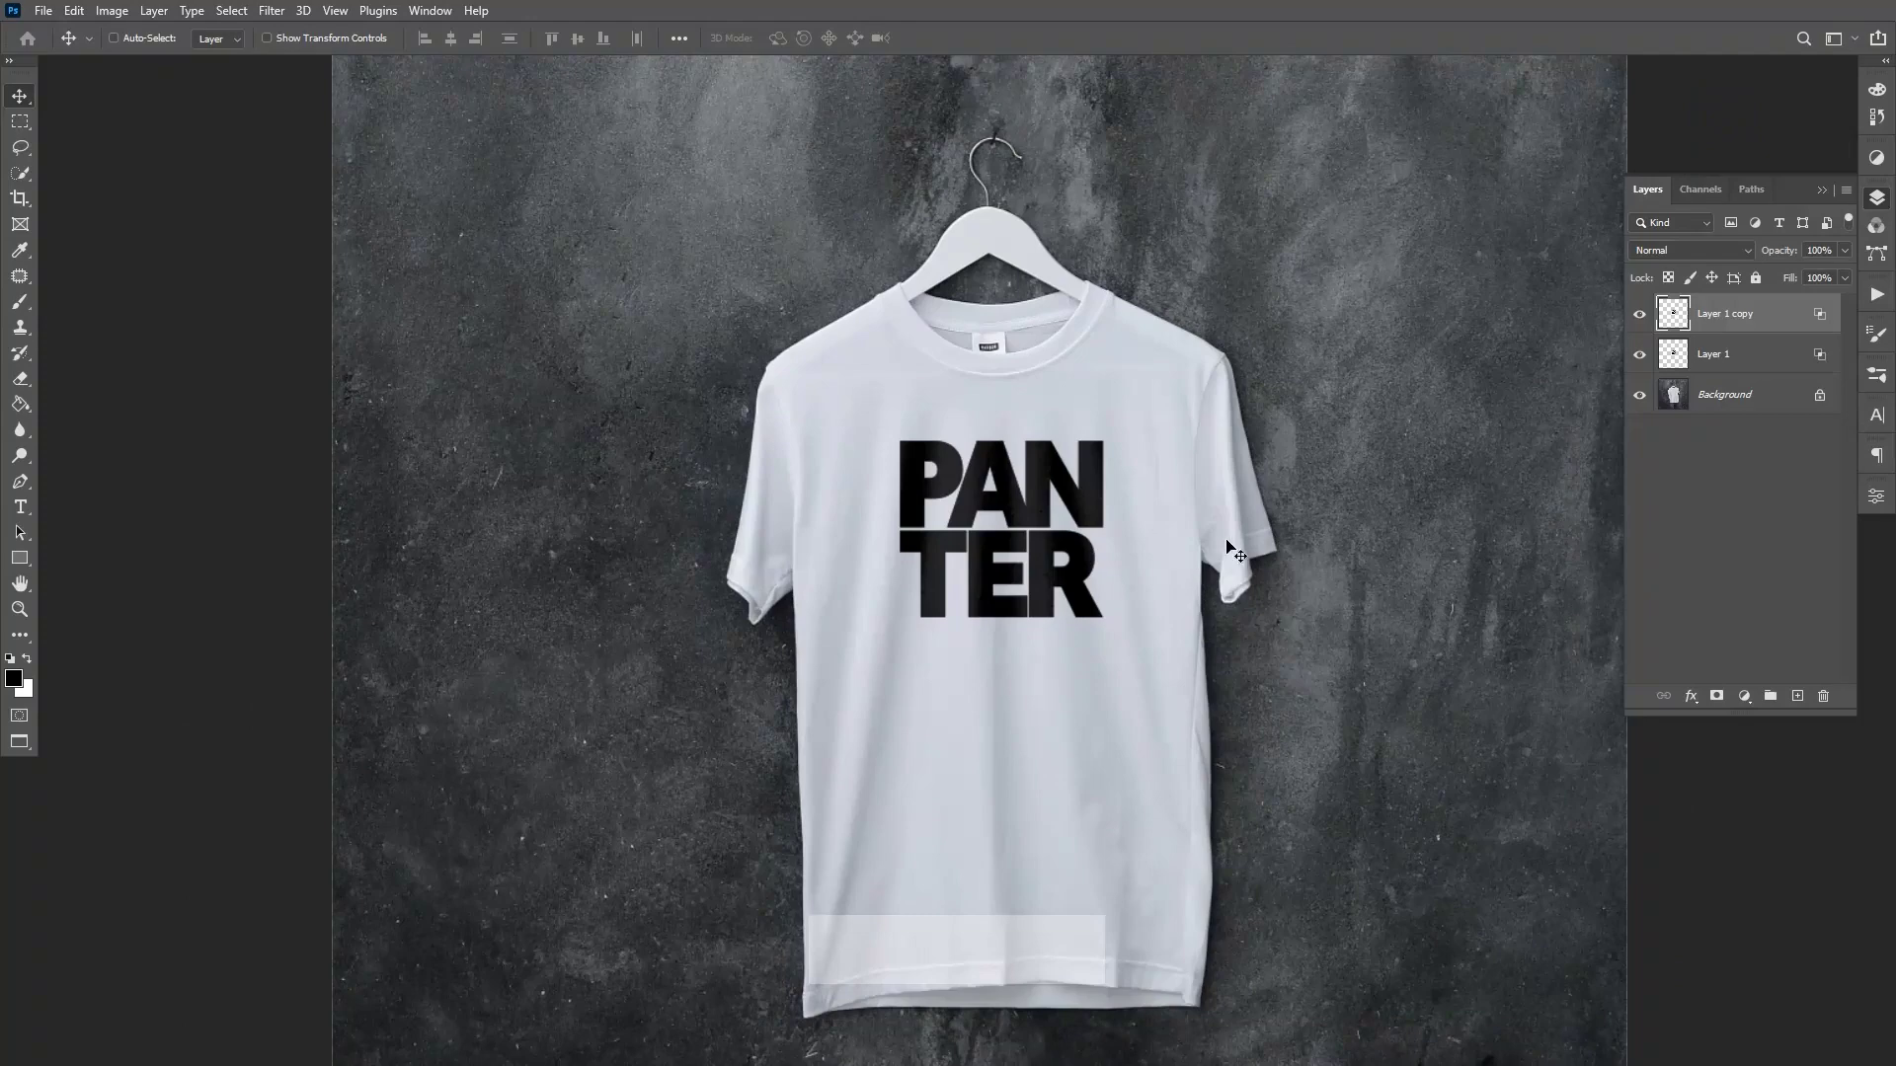
pyautogui.press('space')
pyautogui.moveTo(1193, 533); pyautogui.dragTo(1141, 466)
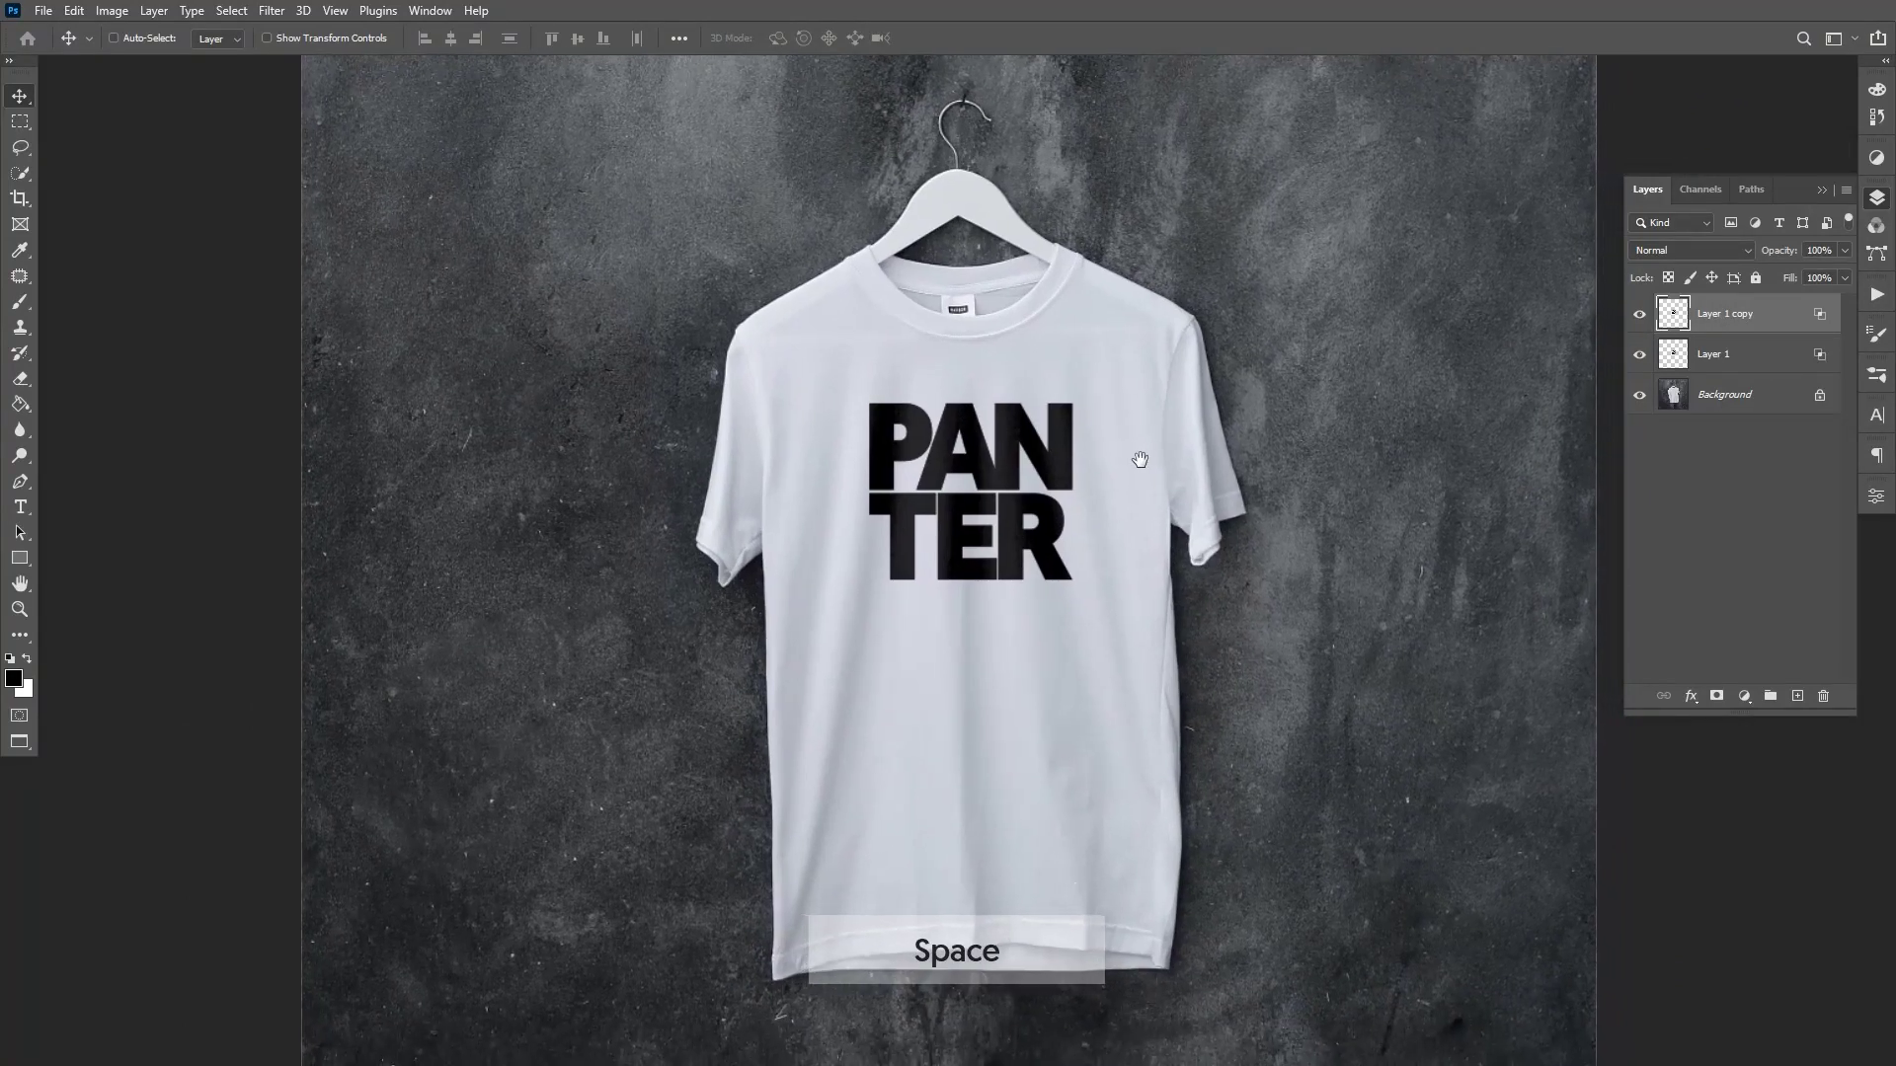
pyautogui.hotkey('ctrl', '+')
pyautogui.hotkey('ctrl', '-')
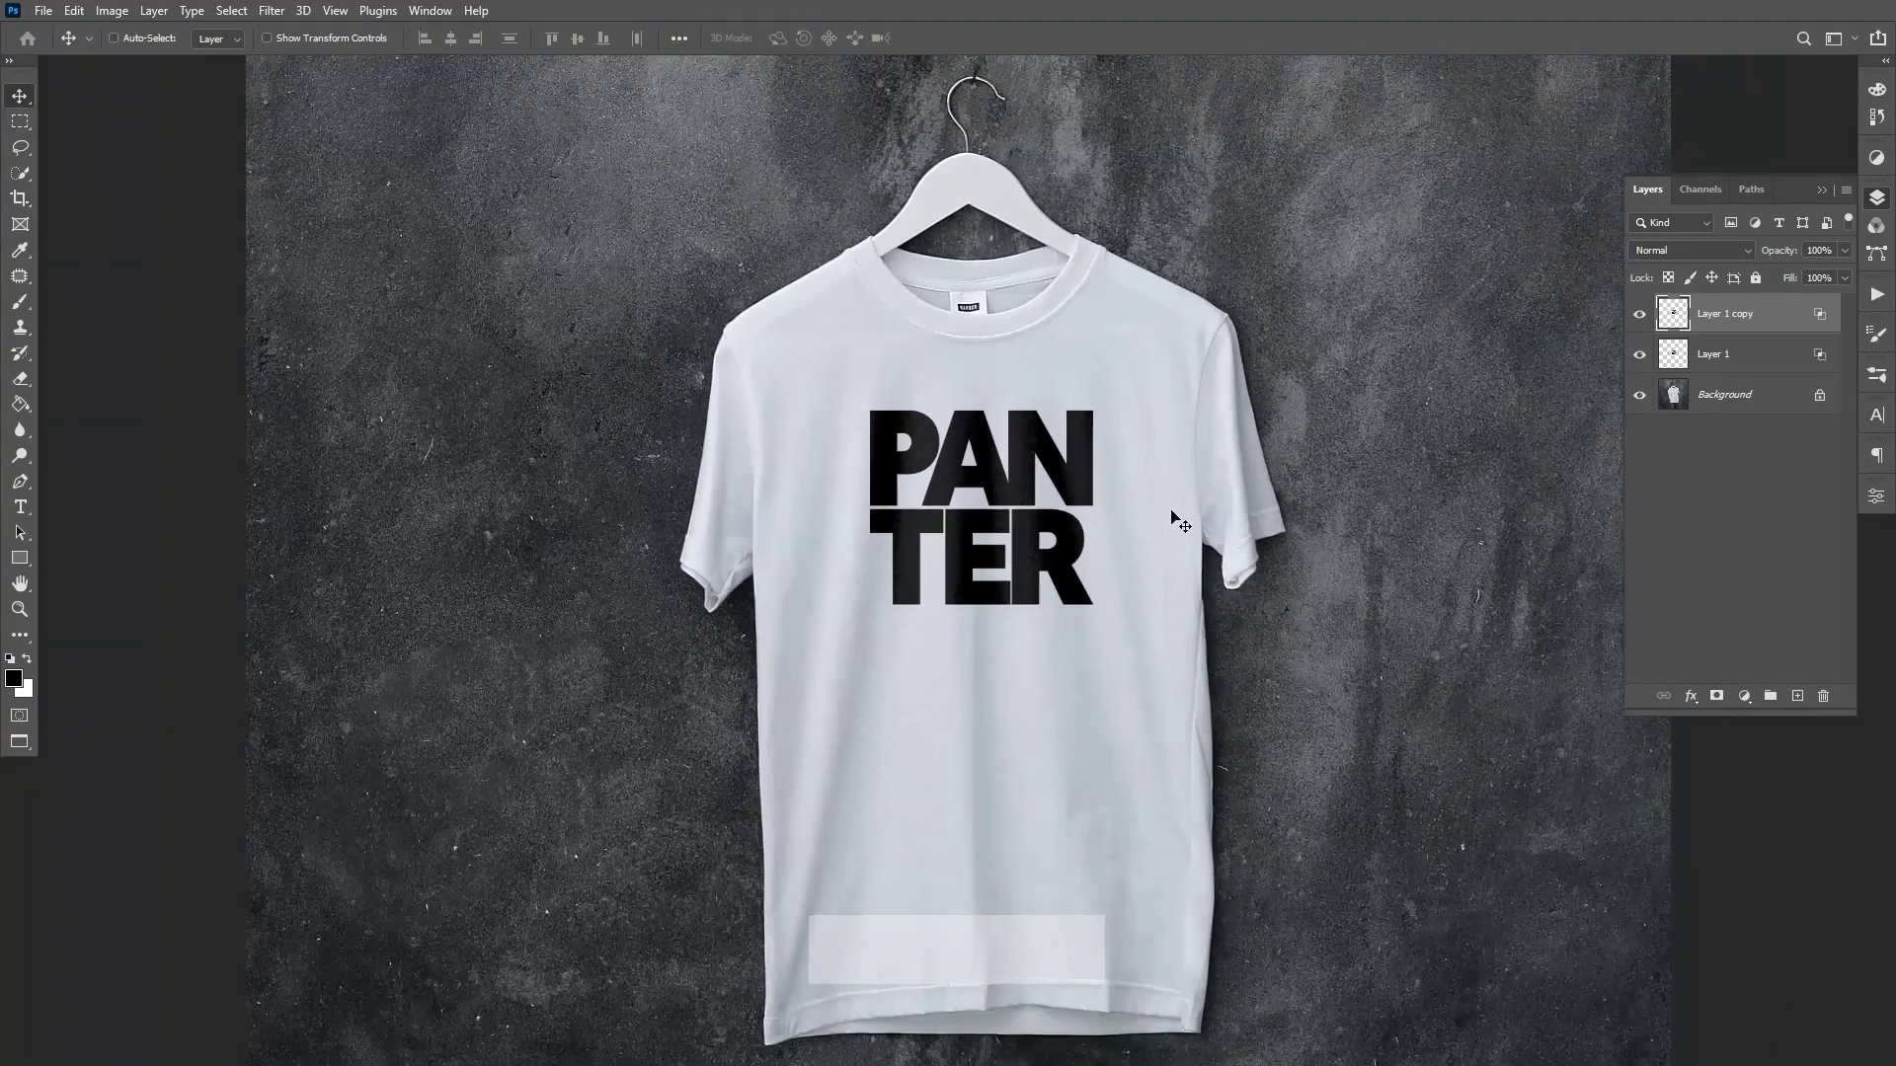
pyautogui.click(1845, 251)
pyautogui.hotkey('ctrl', '+')
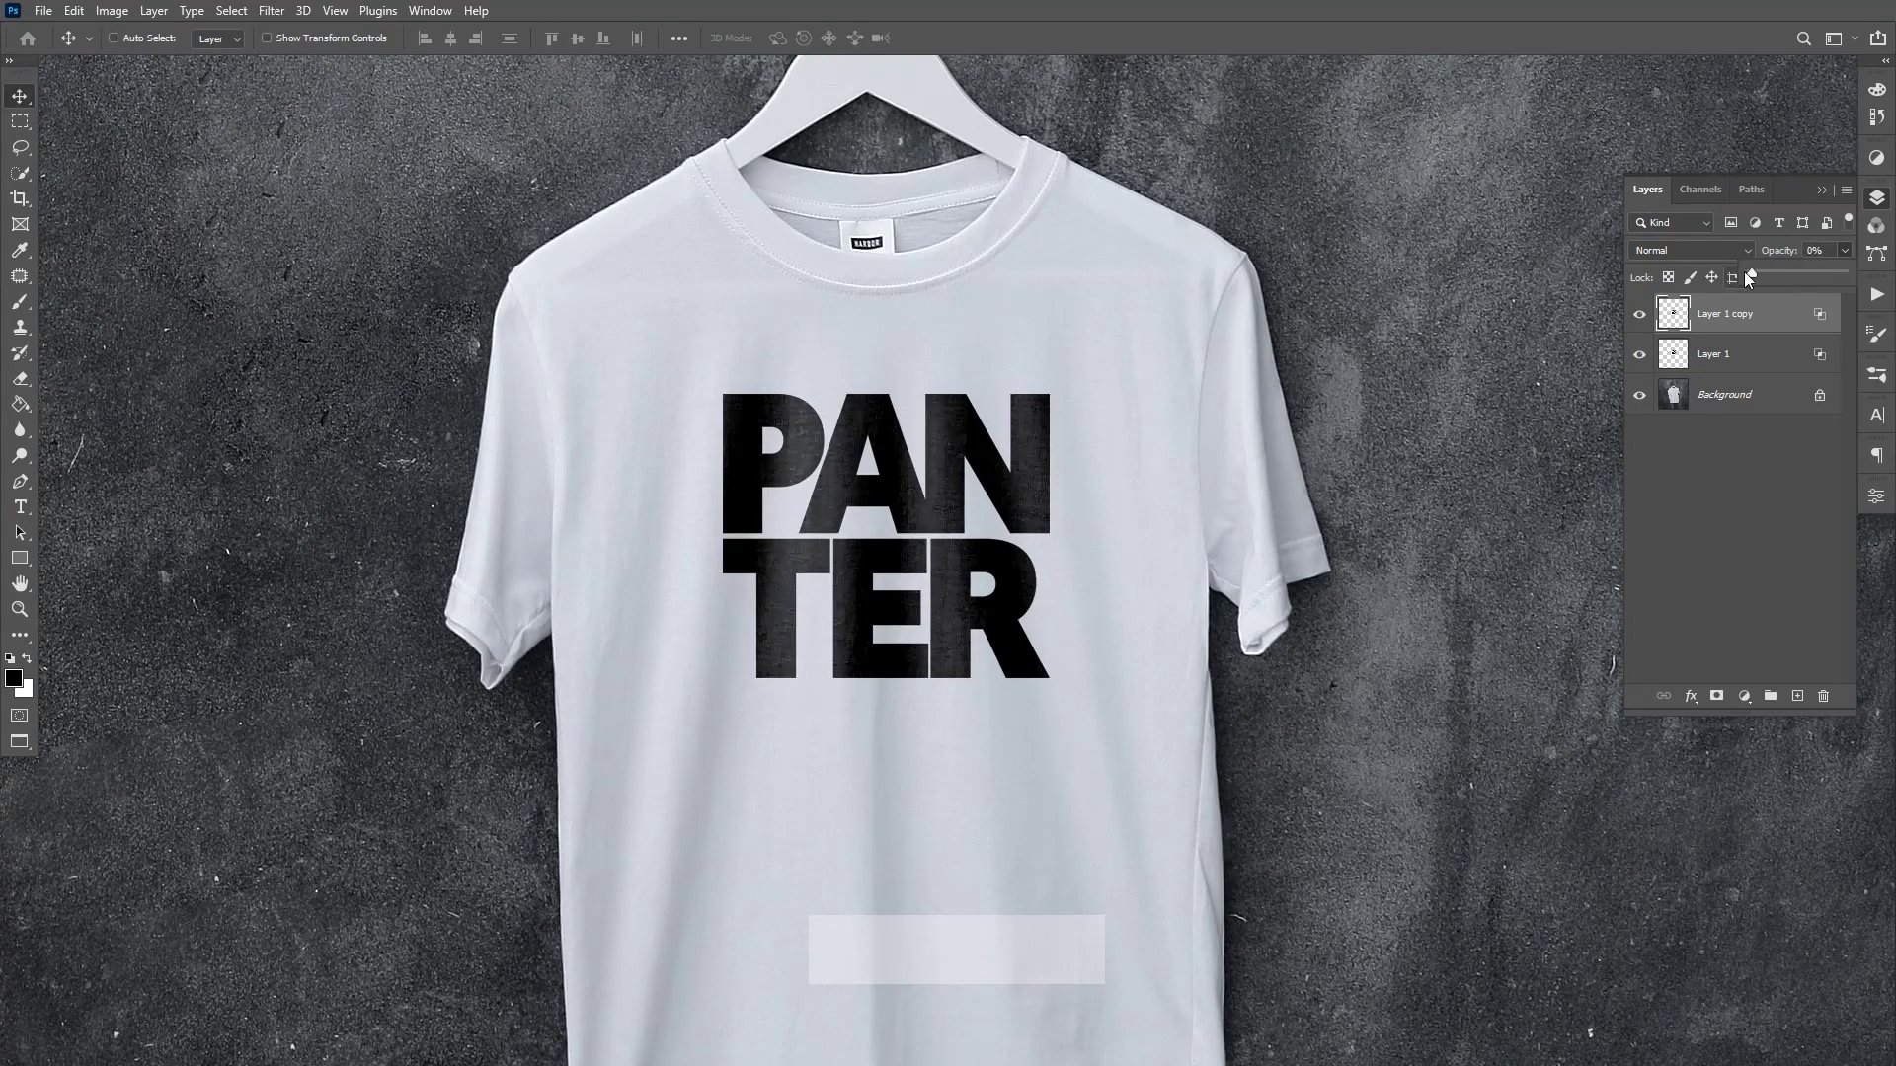
# Step: Raise Layer 1 copy's opacity through 55% up to 78%, then zoom out on the mockup
pyautogui.moveTo(1775, 278); pyautogui.dragTo(1803, 282)
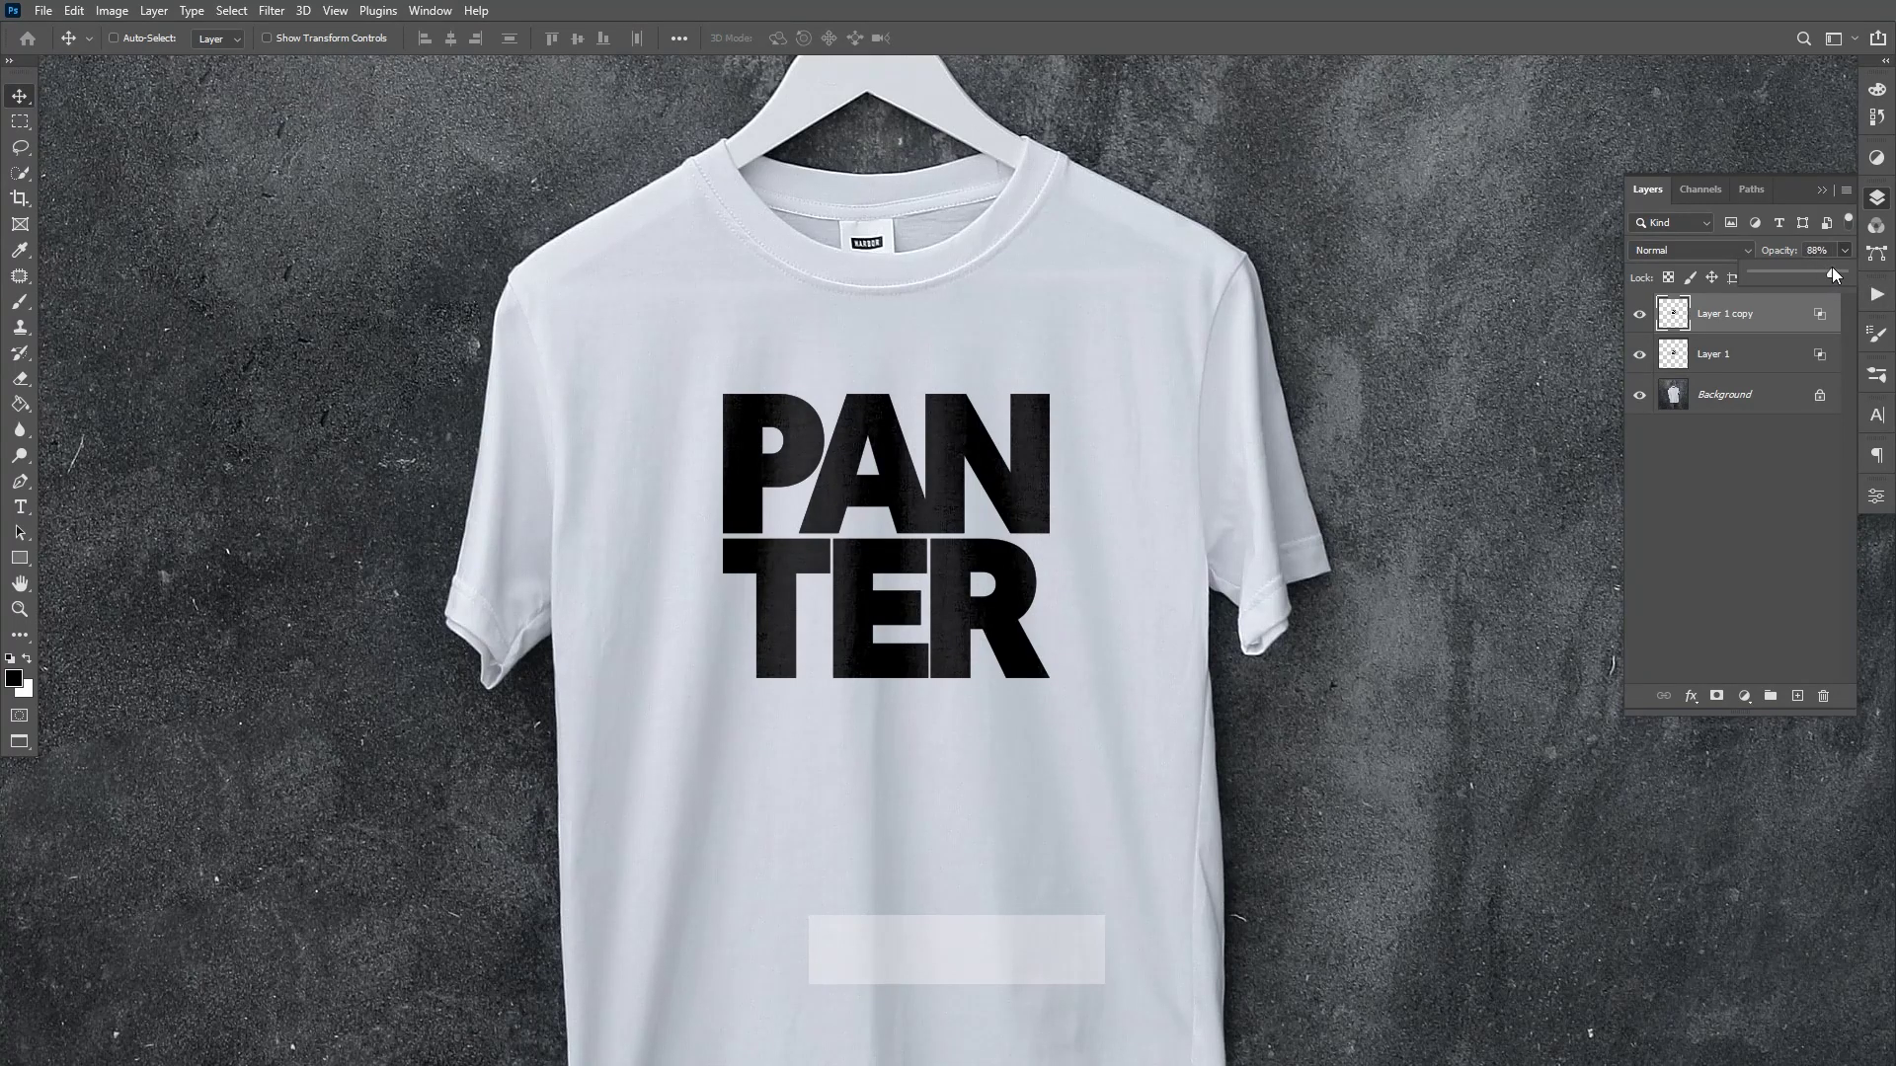
pyautogui.moveTo(1813, 268); pyautogui.dragTo(1823, 269)
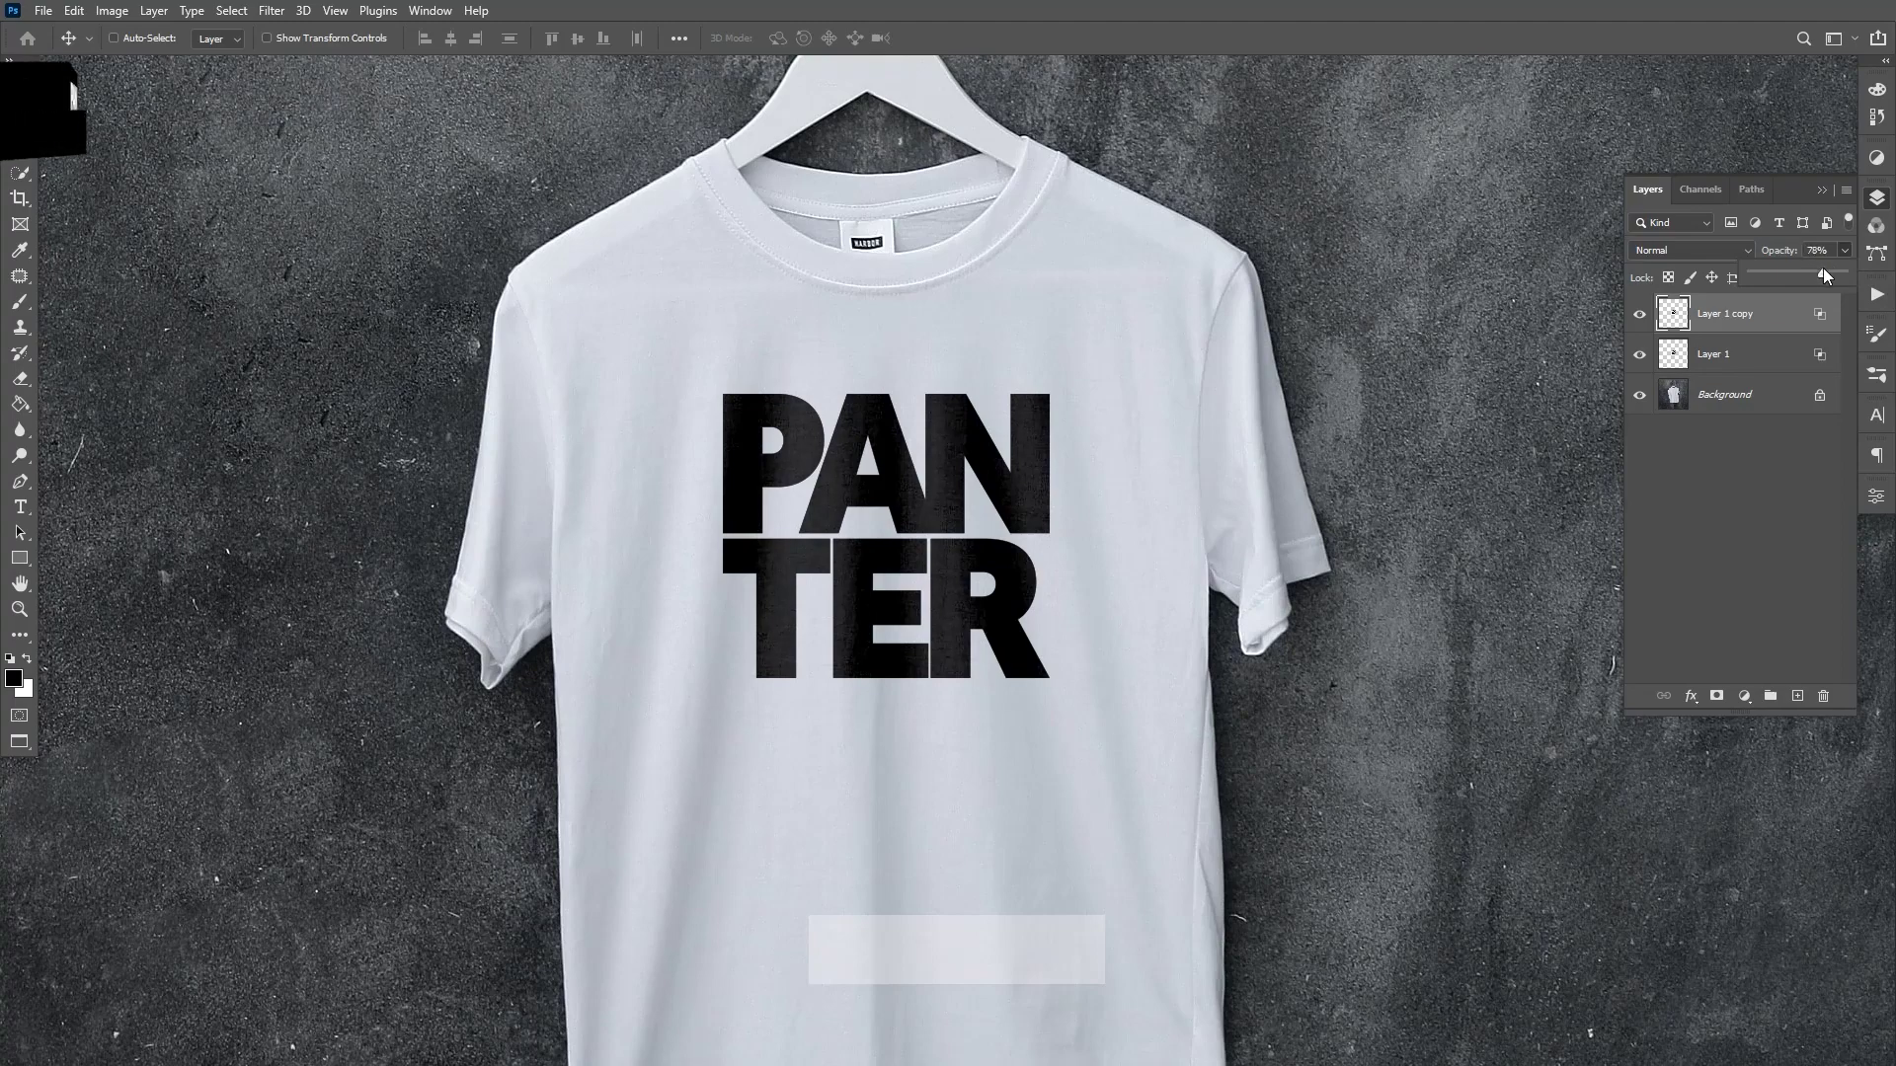
pyautogui.scroll(-5, 1106, 444)
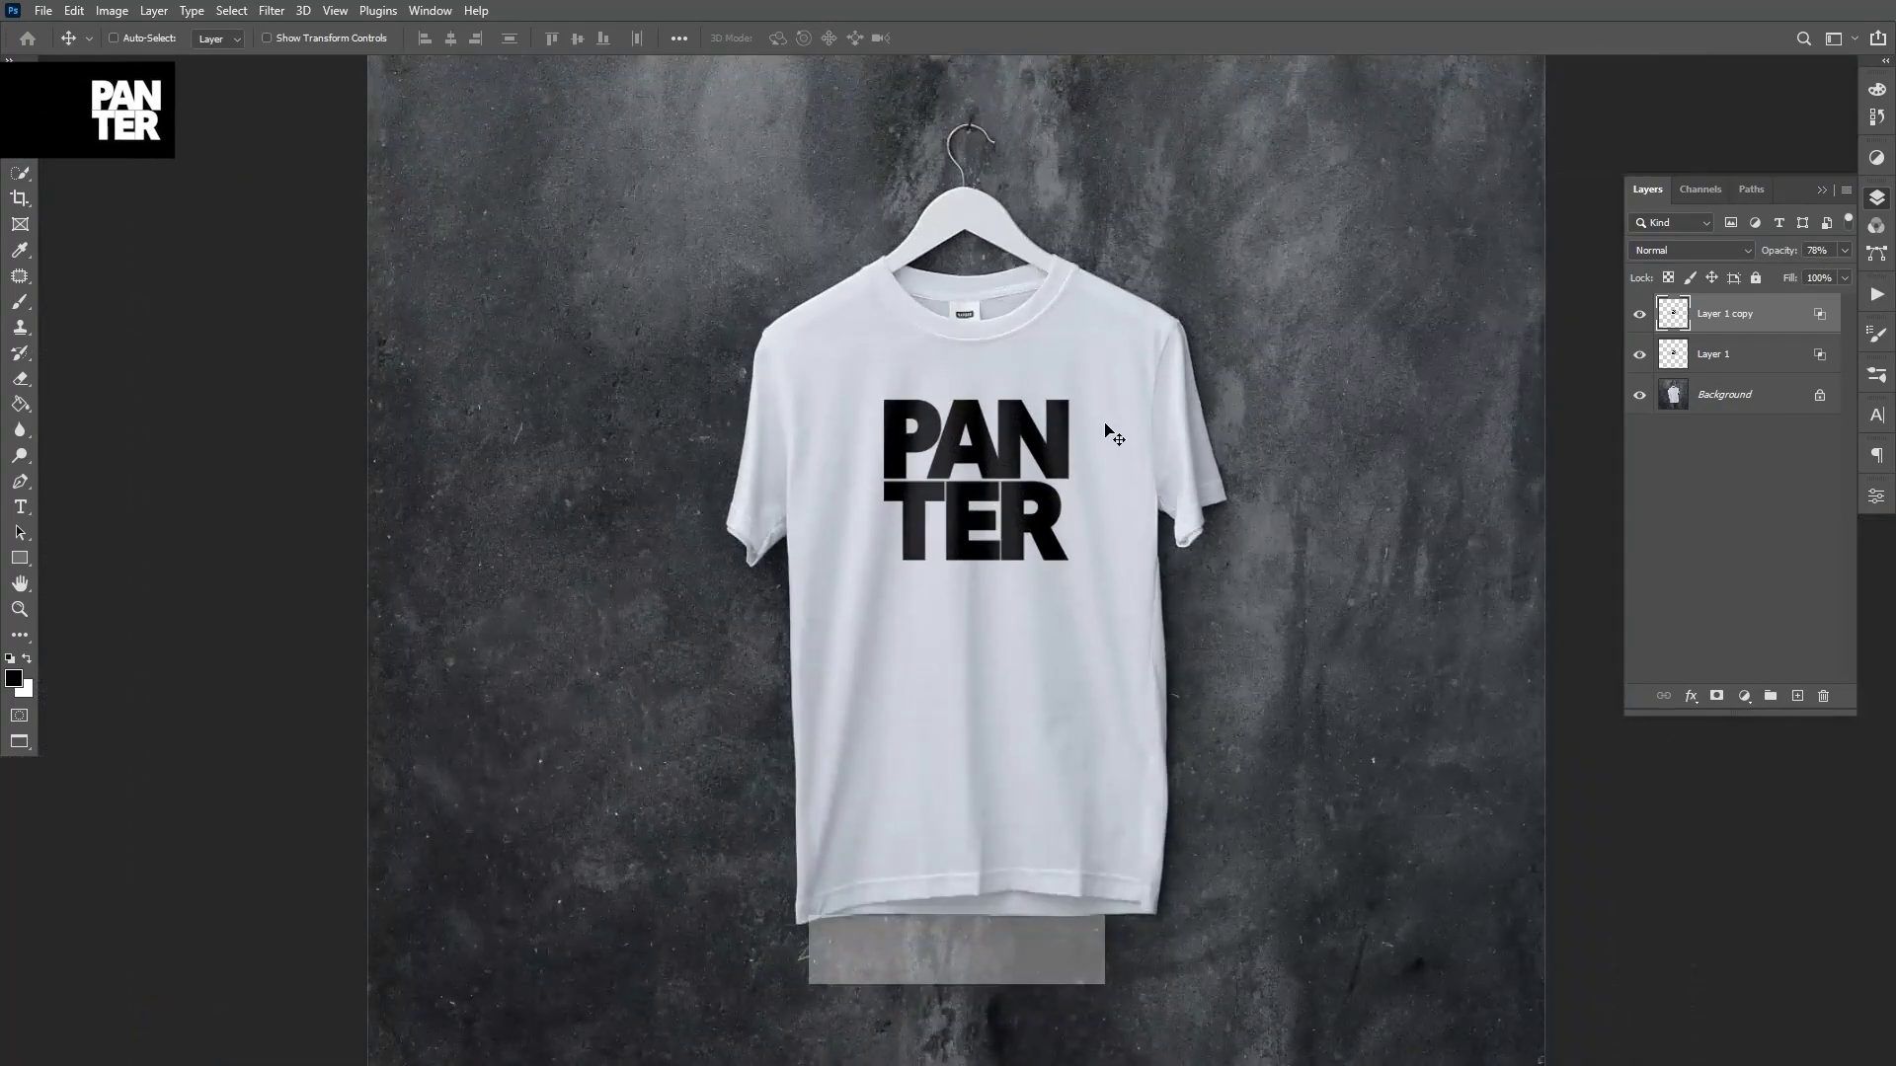